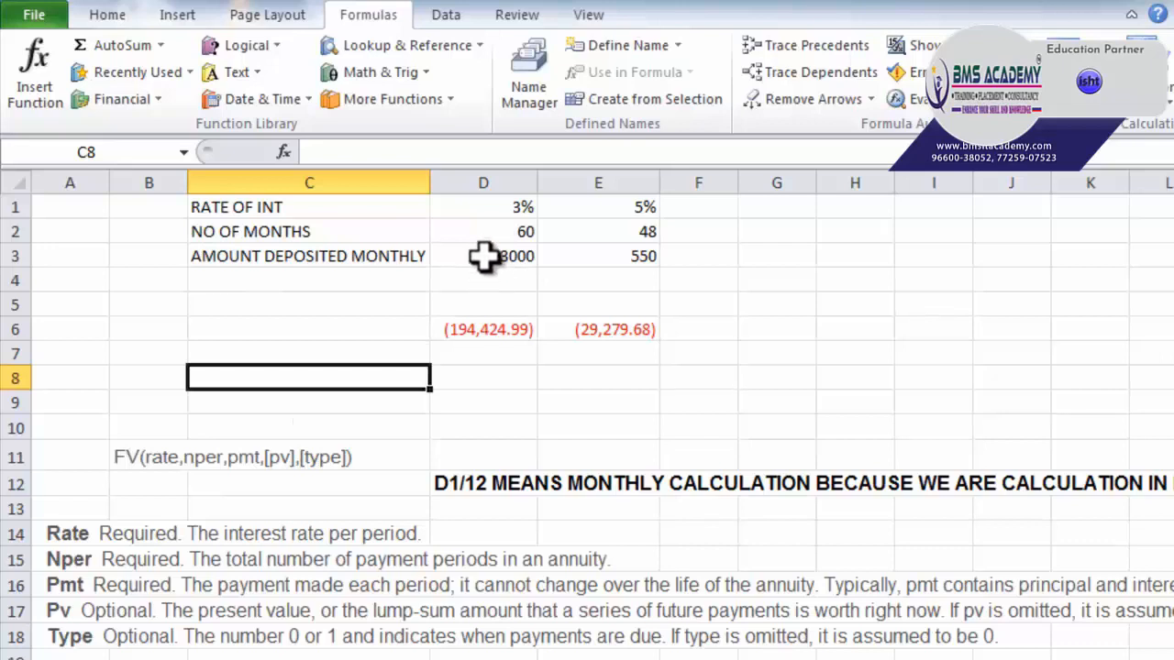
Review the first example's monthly deposit, number of months and interest rate in D1:D3, plus the FV formula in D6
click(483, 257)
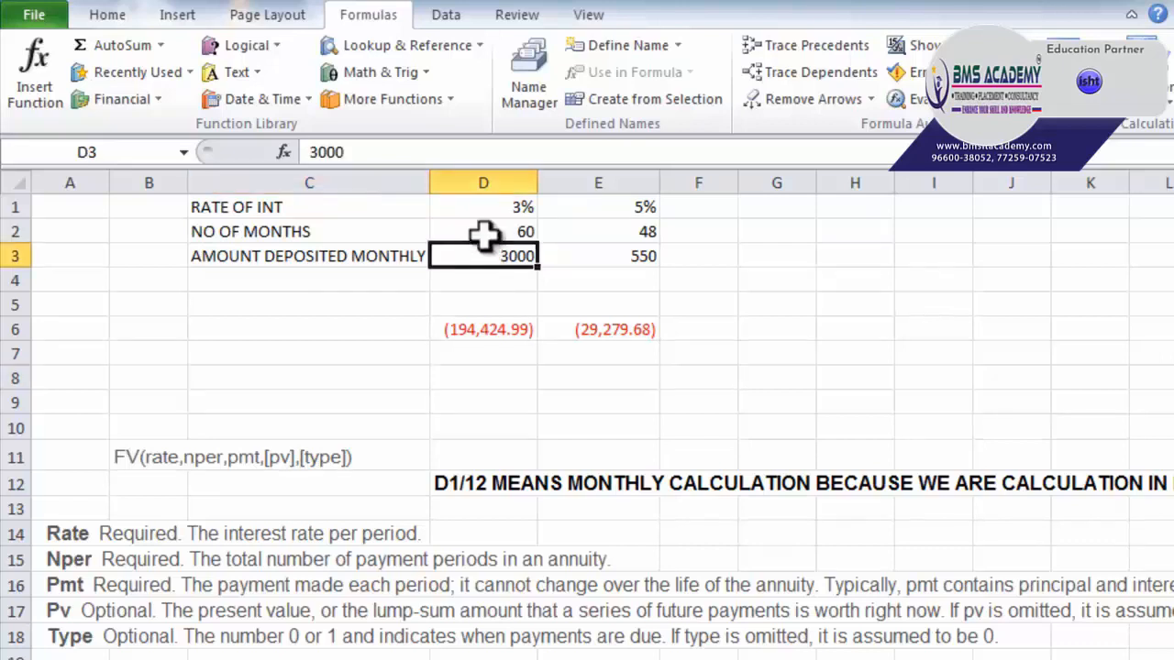
click(483, 236)
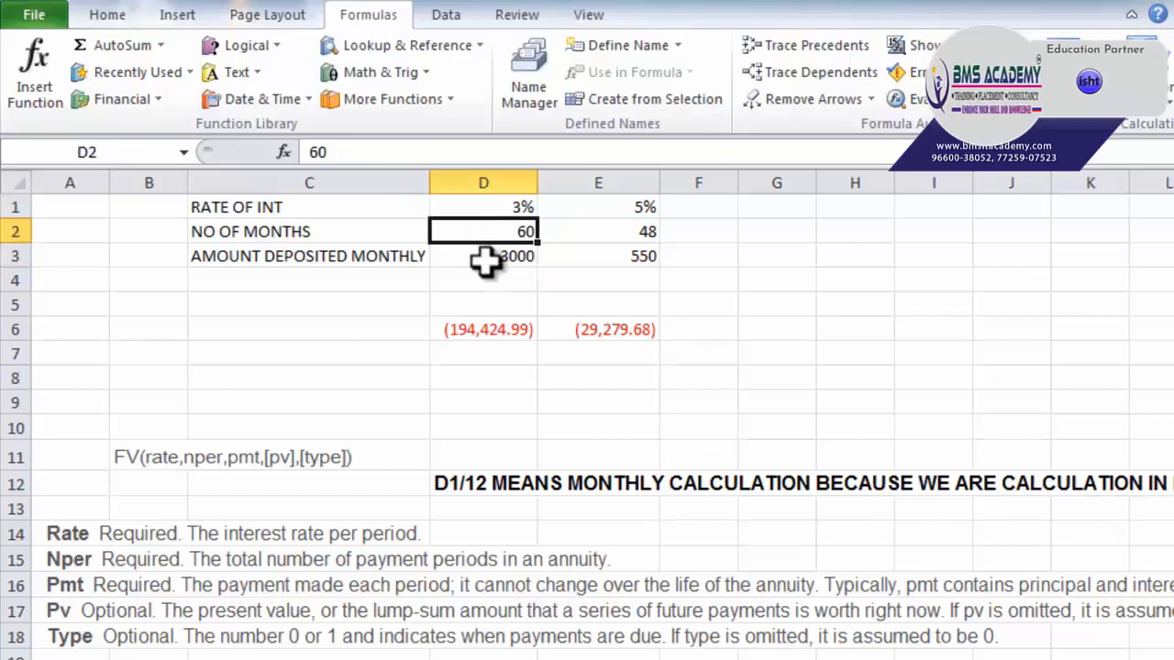
click(505, 209)
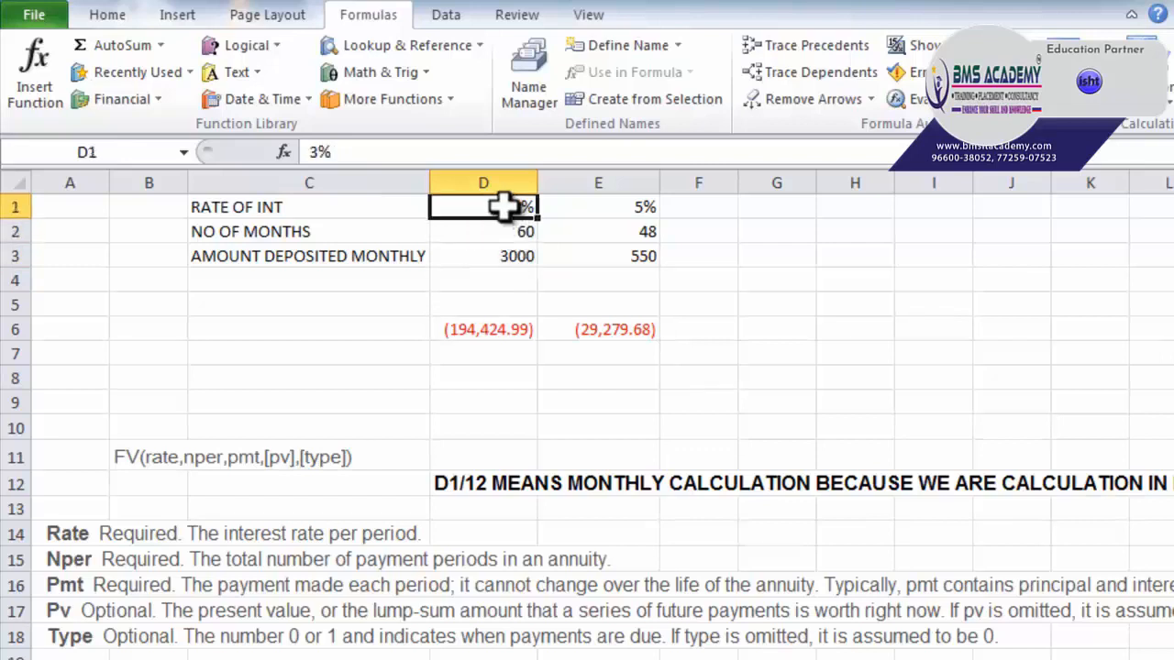
click(484, 328)
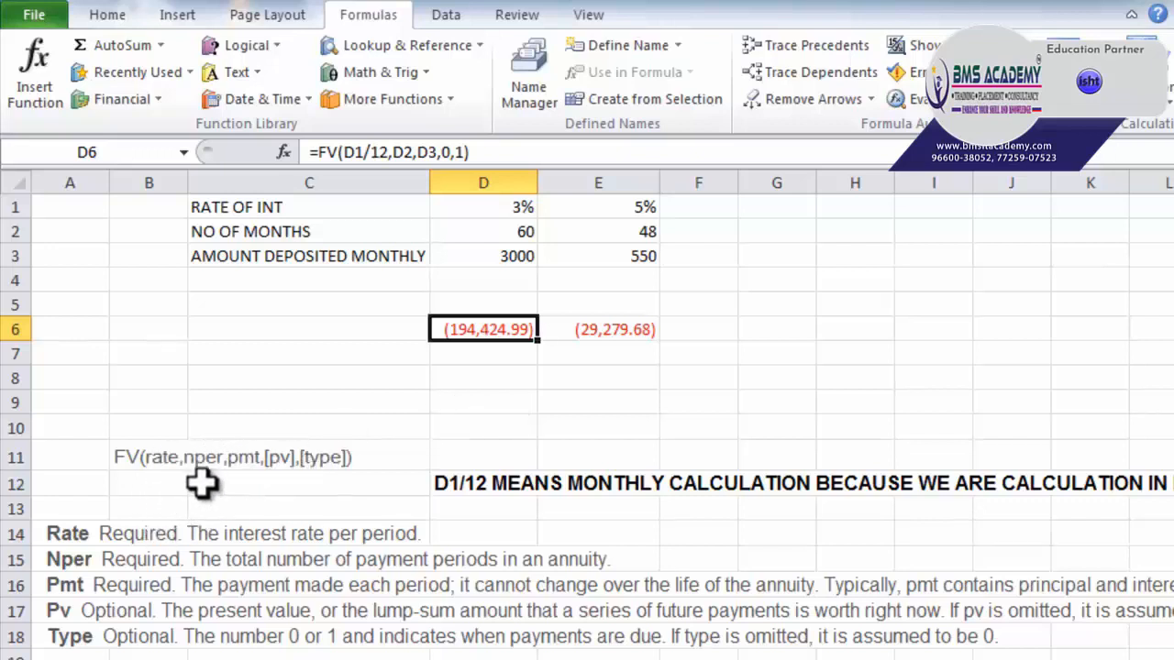
Read the FV syntax in B11 and the Rate, Nper and Pmt argument descriptions in A14:A16
click(81, 543)
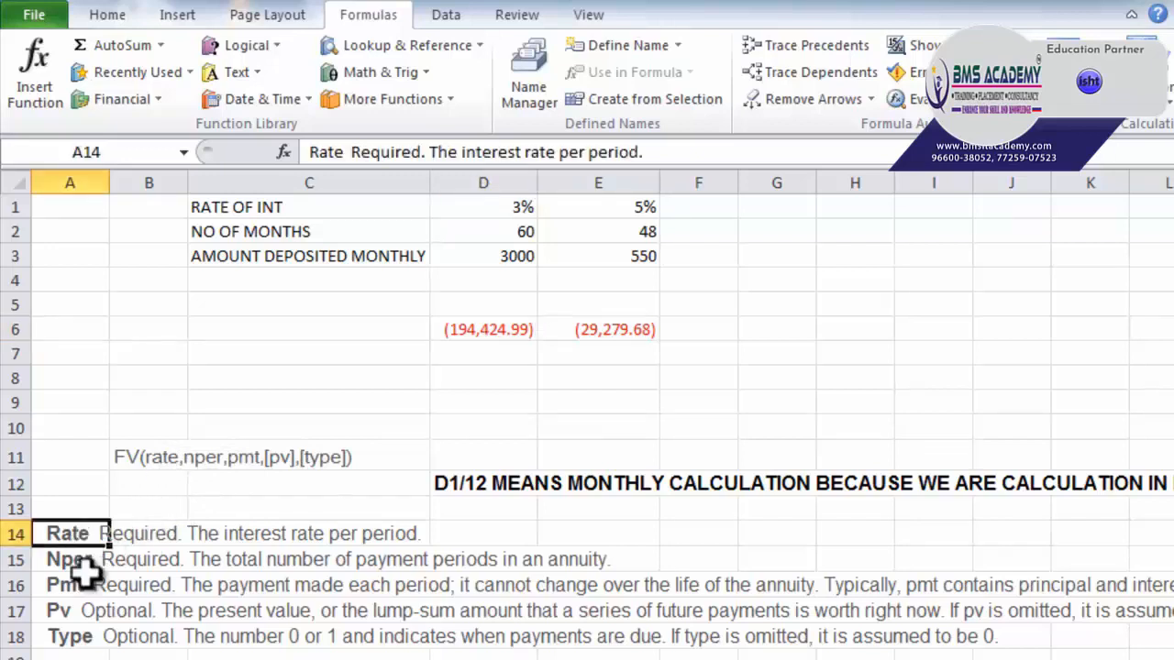
click(154, 458)
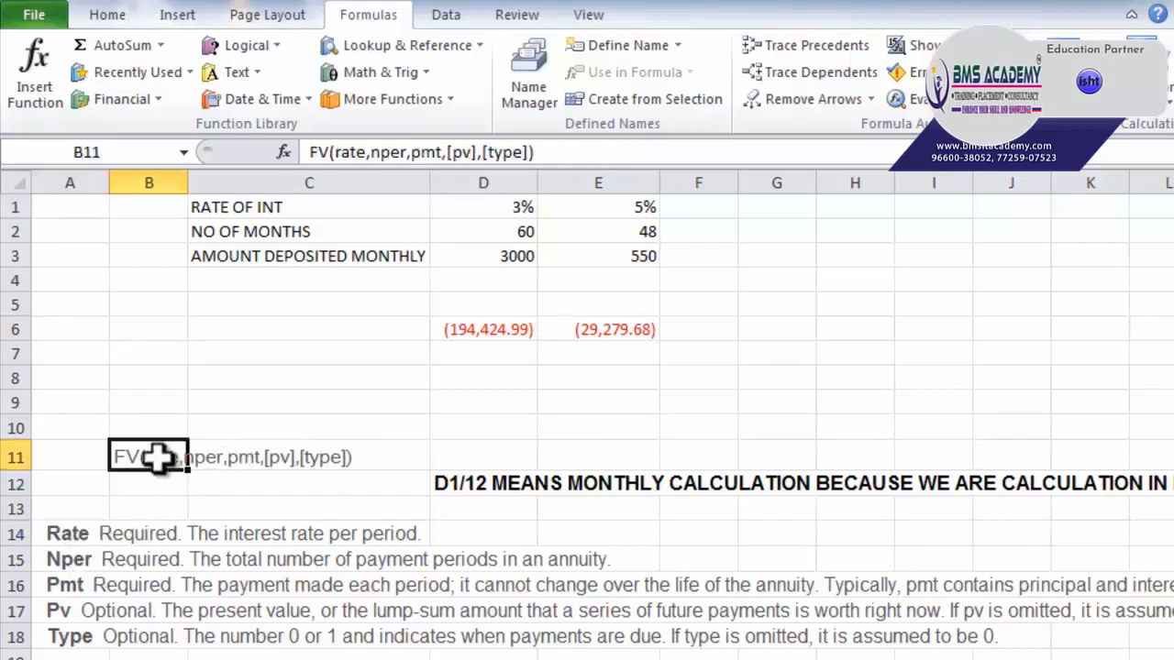
click(79, 560)
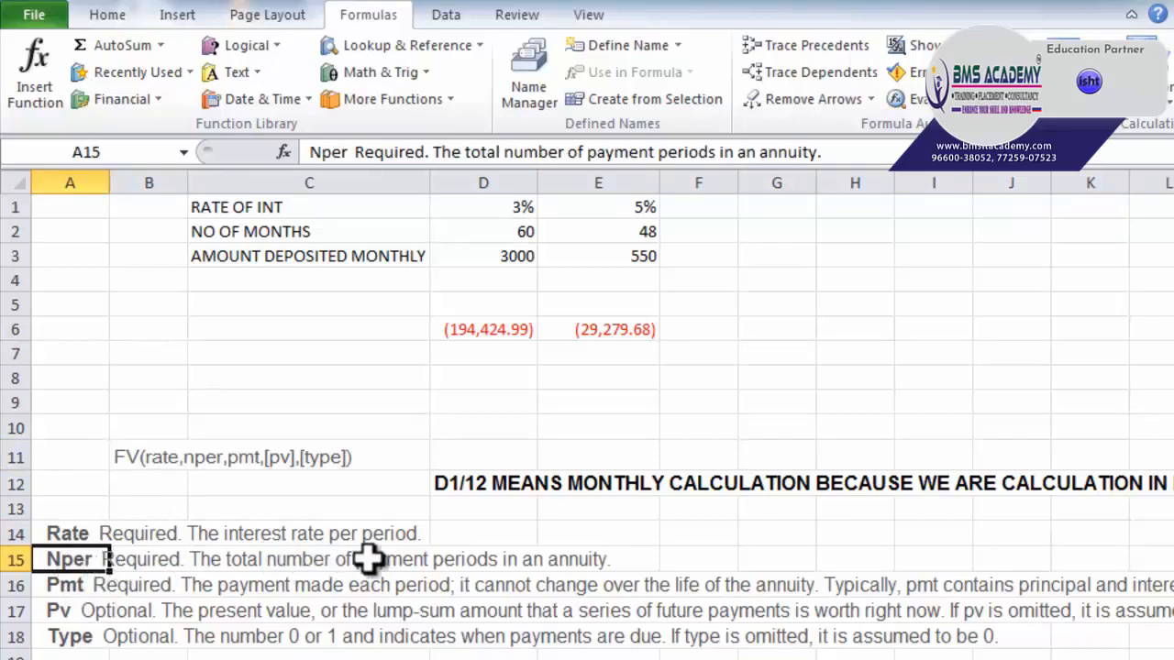
click(68, 582)
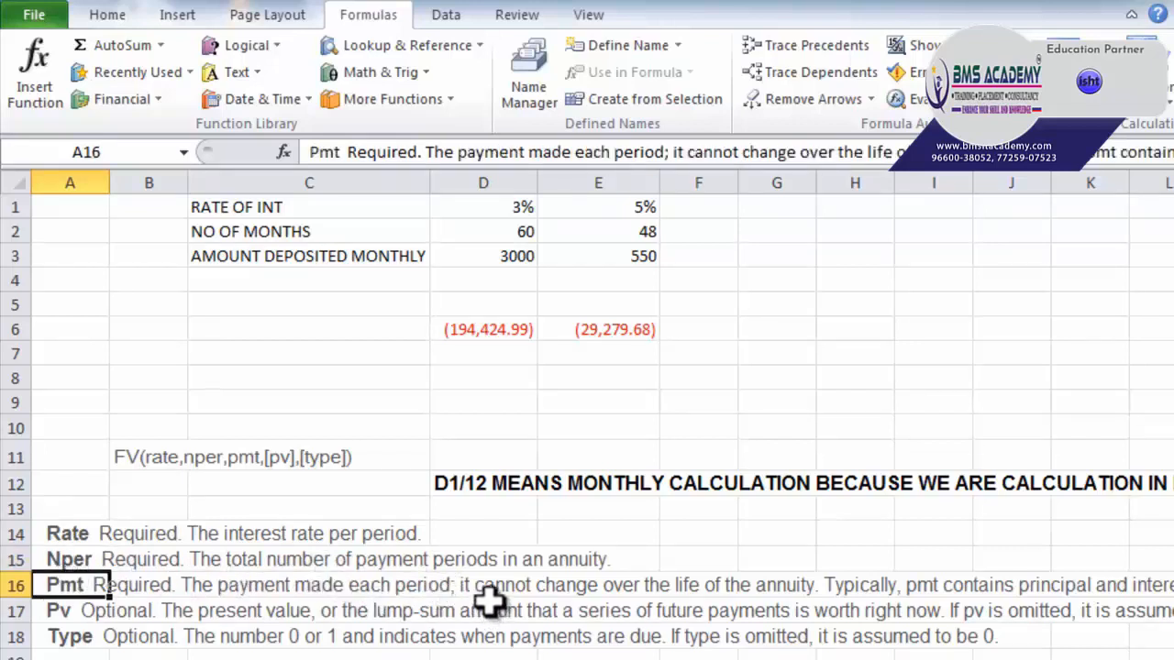
Inspect the rate, nper and pmt arguments inside the FV formula in D6 without changing it
double_click(477, 332)
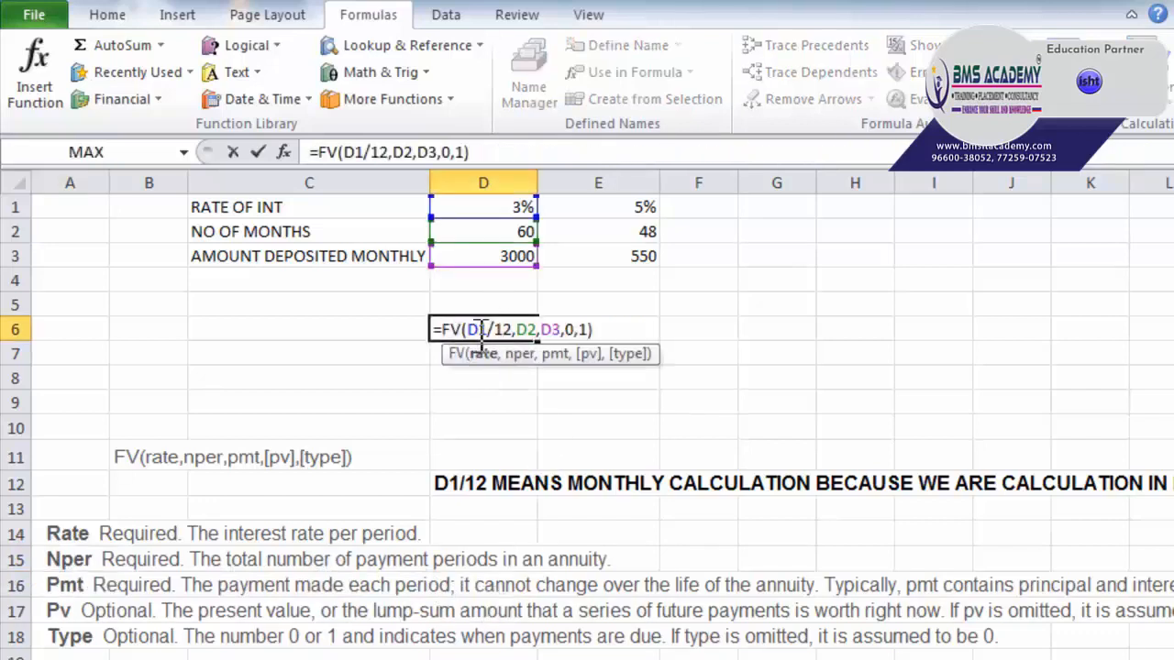
drag(470, 328, 515, 322)
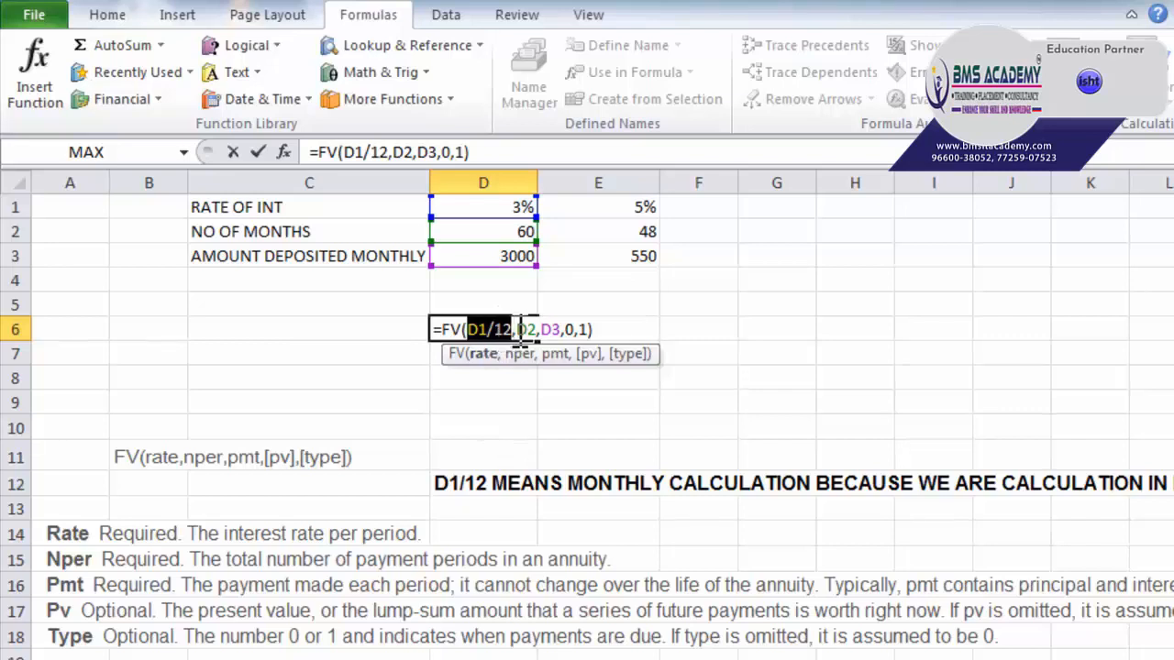
drag(517, 329, 539, 323)
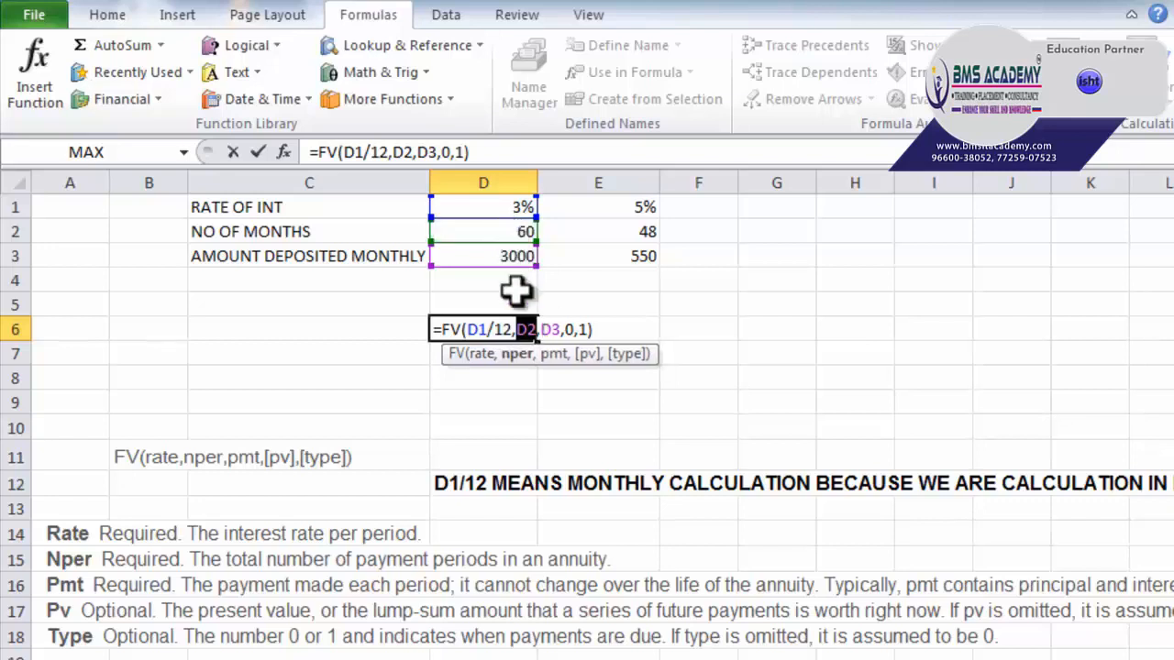
drag(543, 330, 559, 329)
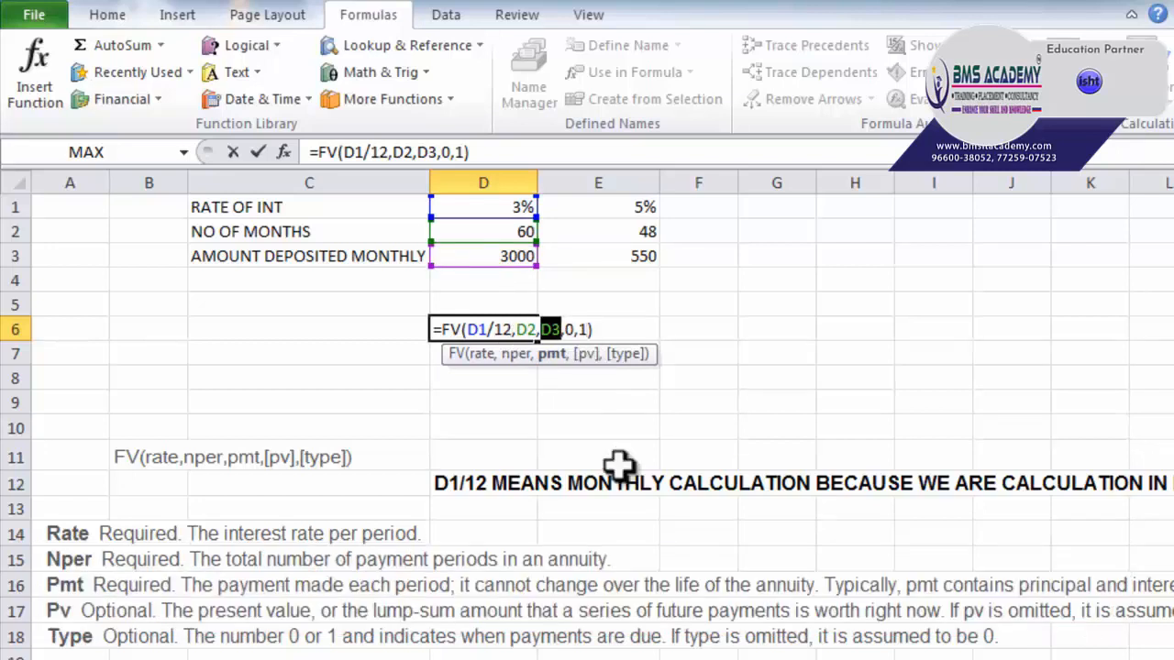
key(Return)
click(472, 328)
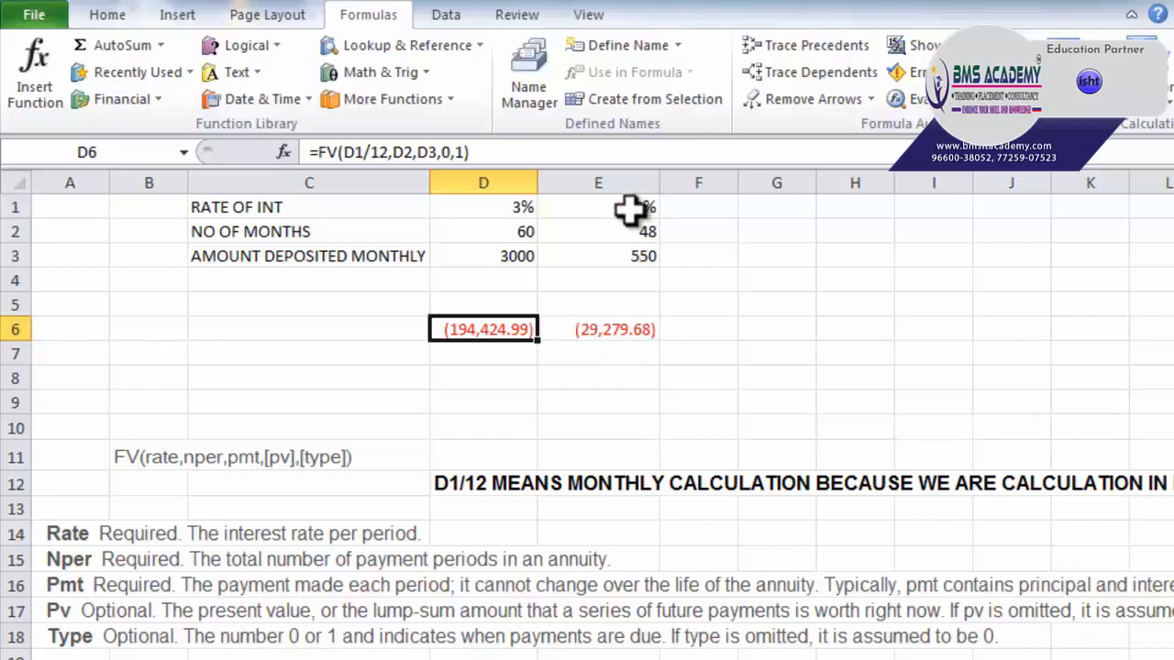
Review the second example's interest rate, months and monthly deposit in E1:E3 and its future value in E6
drag(628, 211, 621, 248)
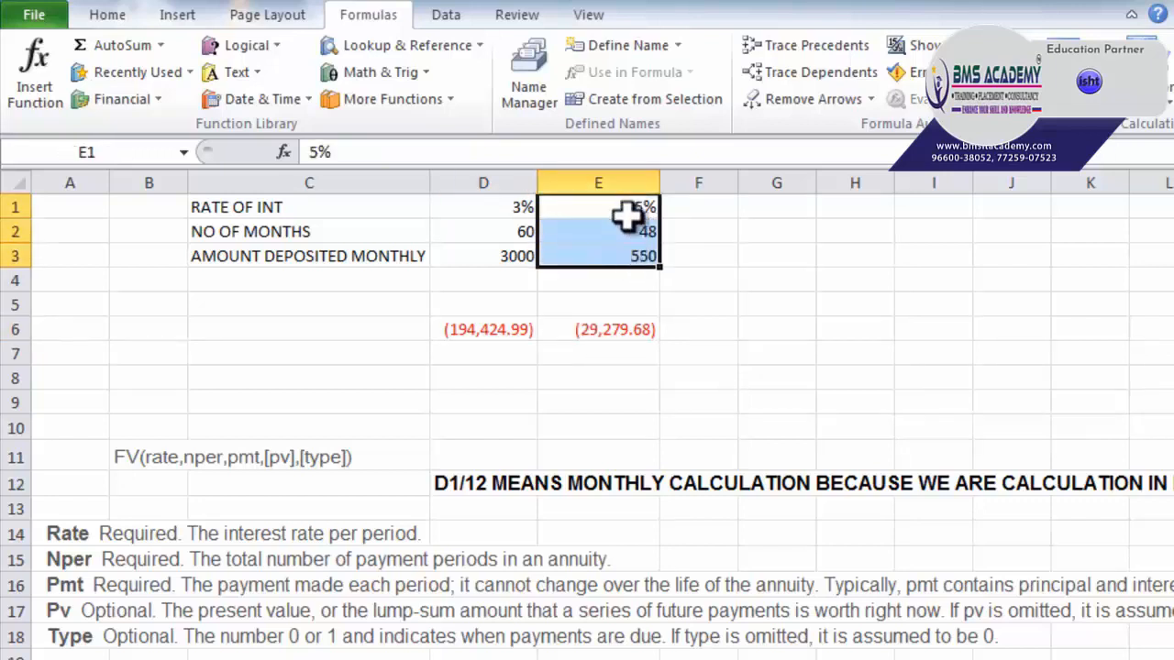
click(624, 211)
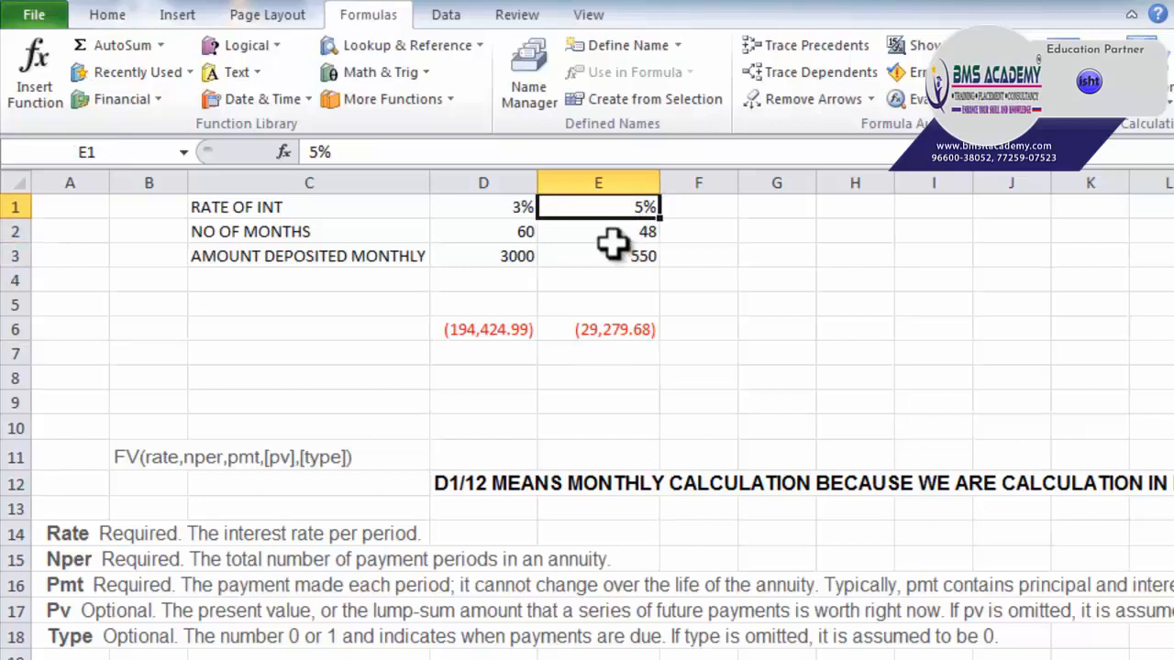
click(601, 235)
click(600, 274)
click(598, 259)
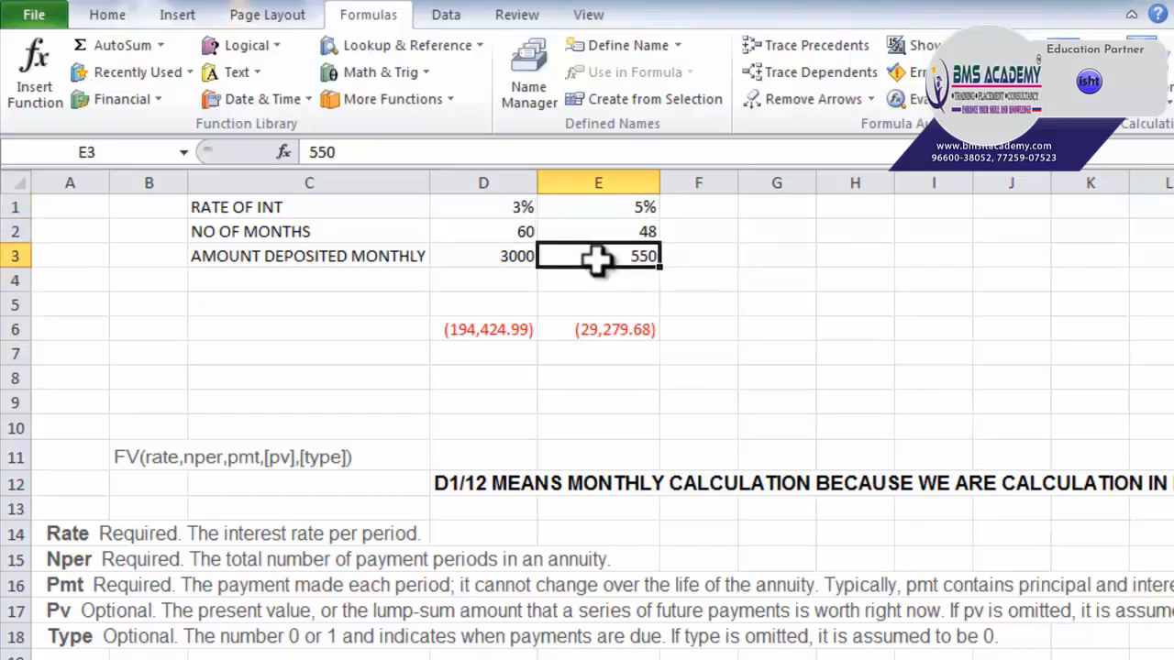
click(610, 335)
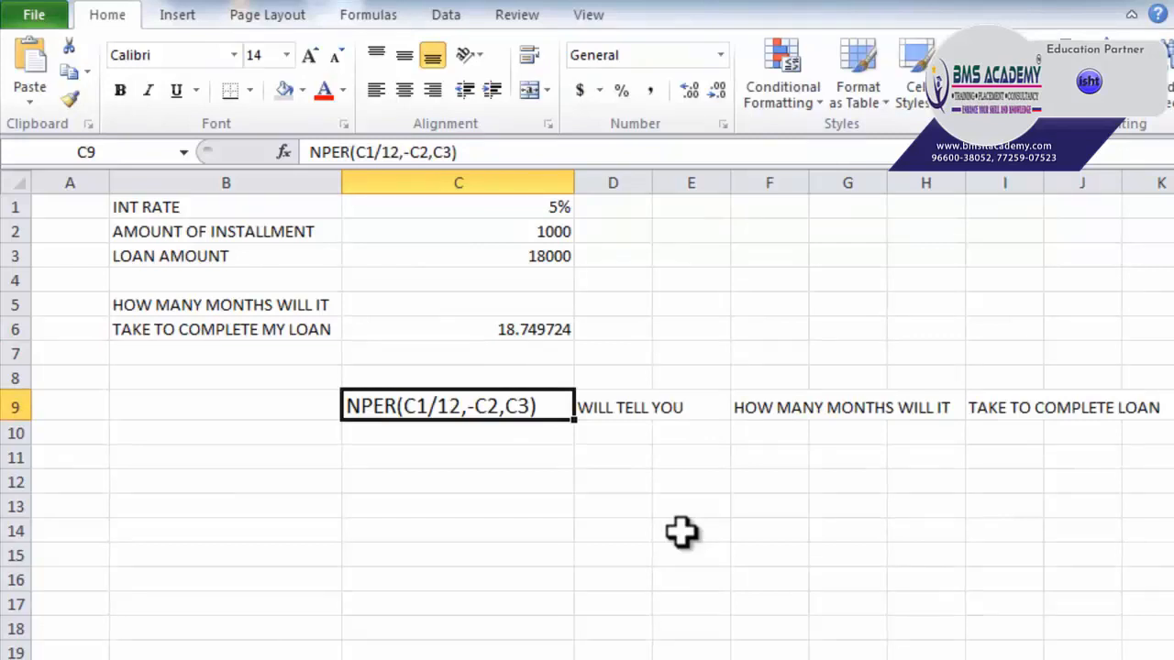
Examine the loan example's interest rate, installment and loan amount in B1:C3, and the NPER formula in C6
click(528, 218)
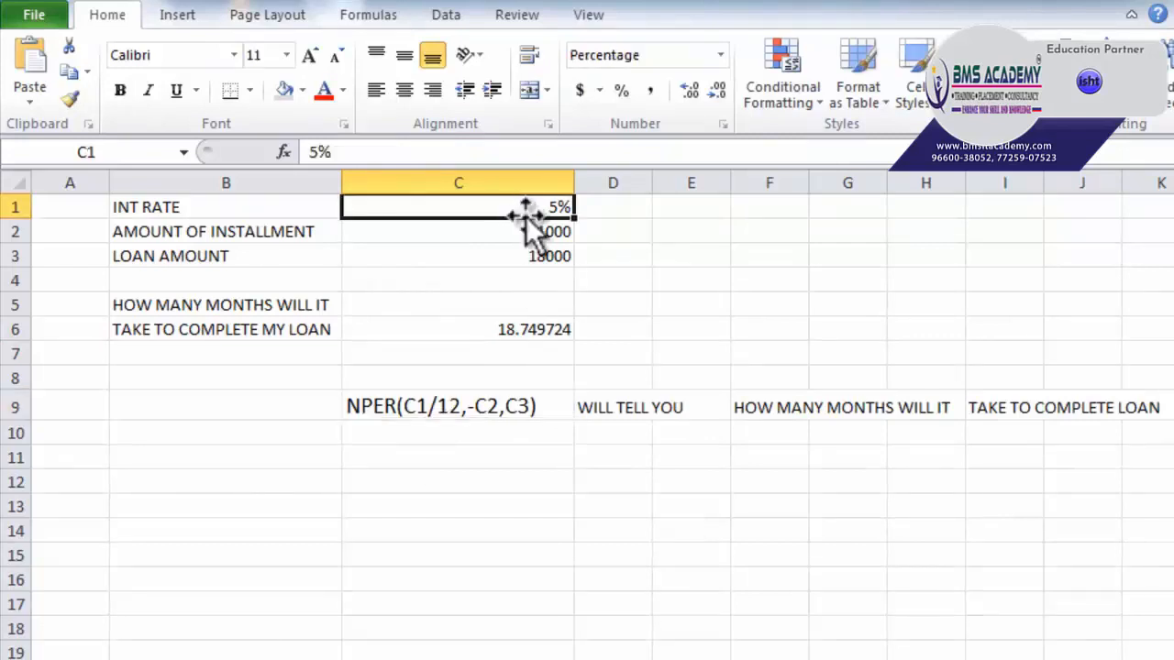
click(526, 229)
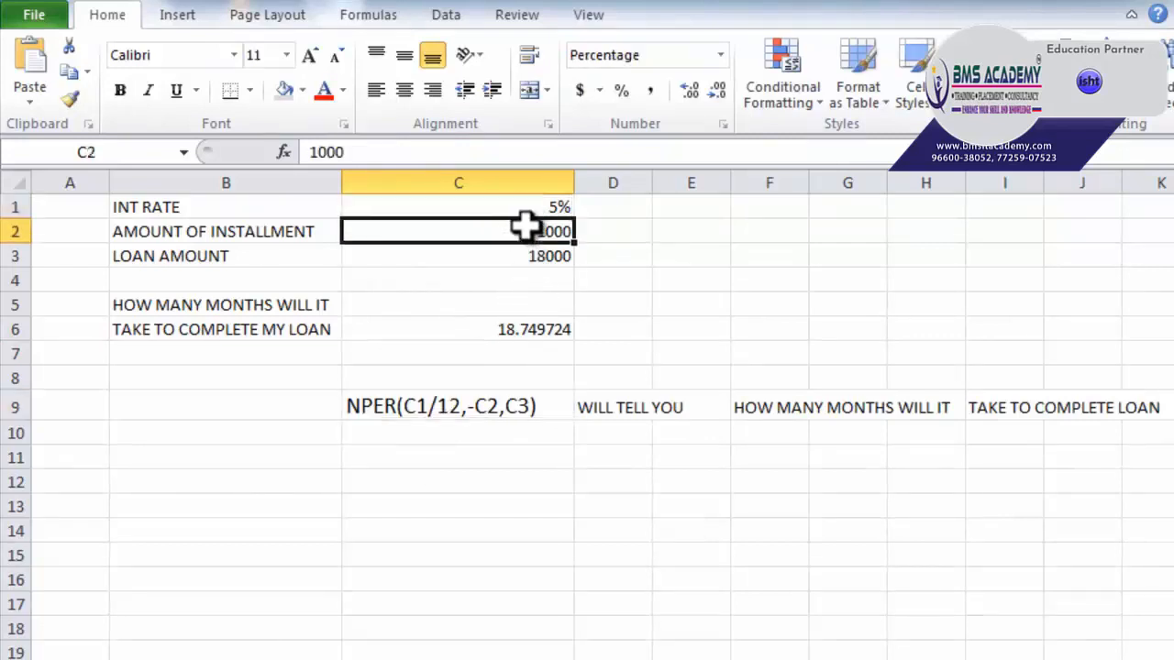
click(528, 260)
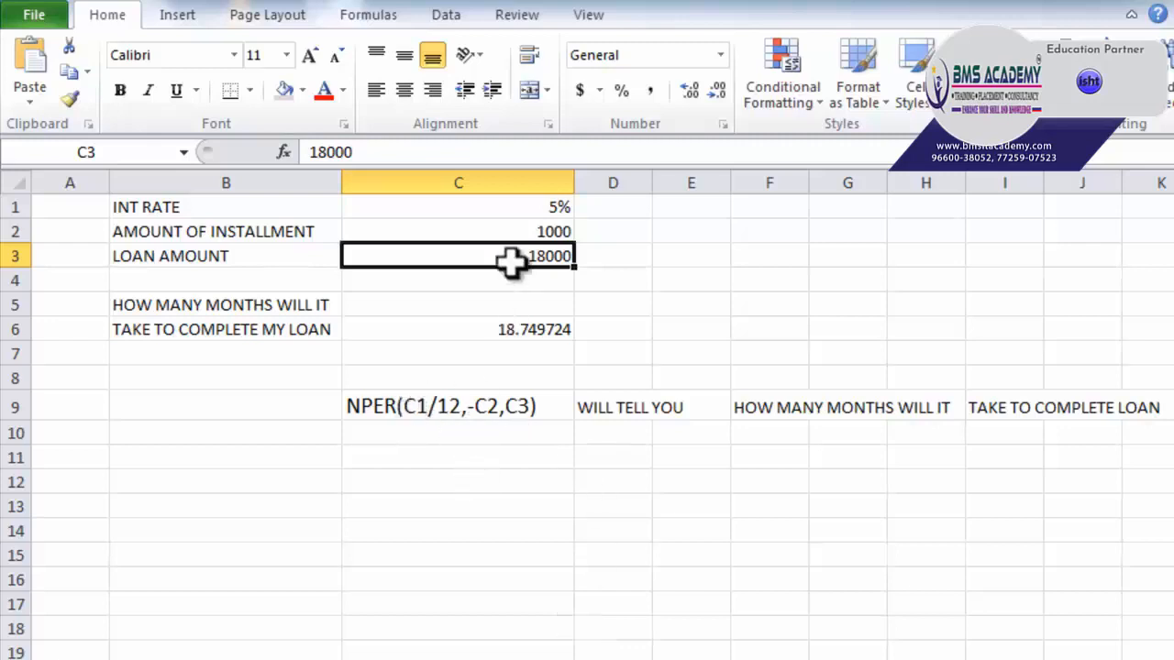
click(211, 206)
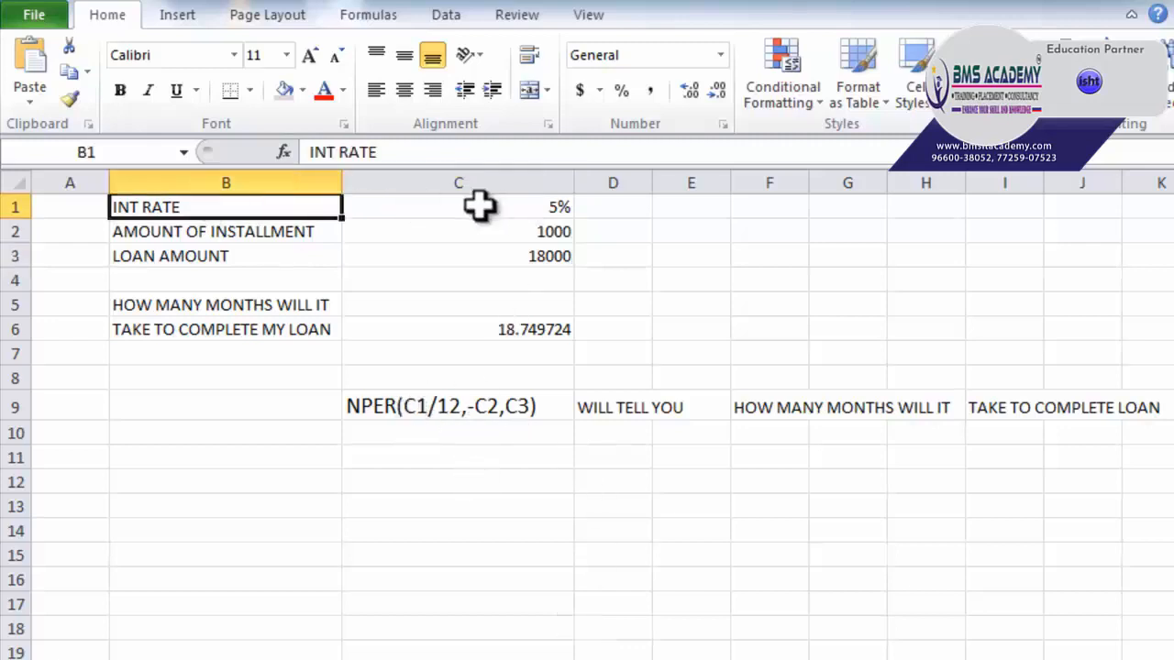
click(530, 206)
click(264, 233)
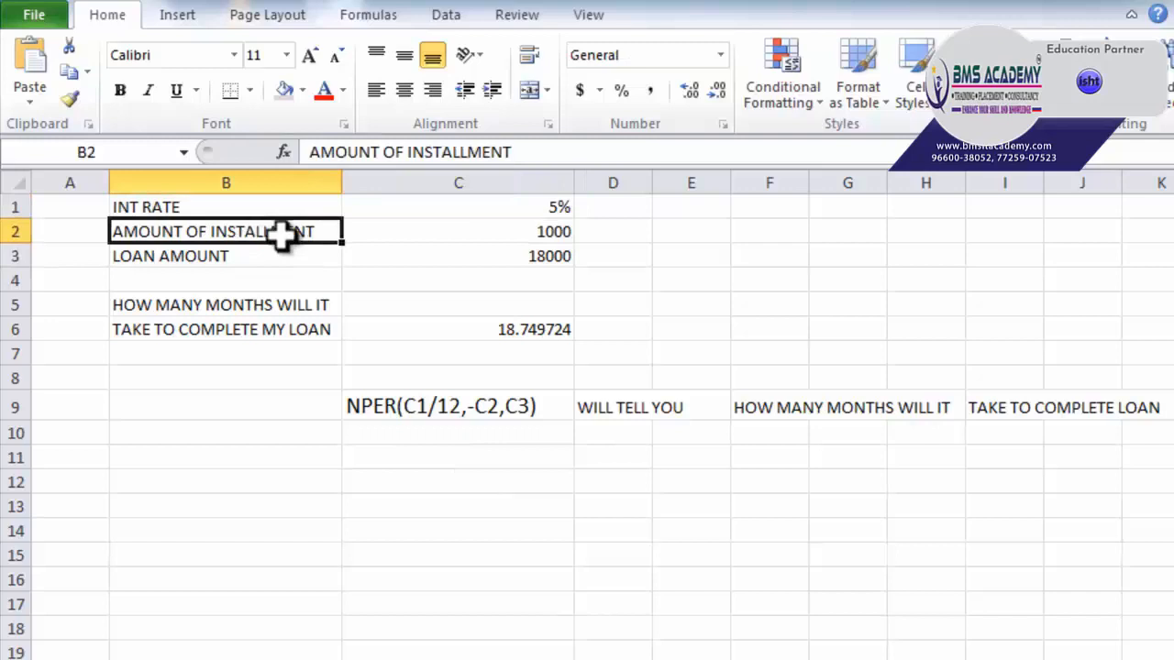
click(493, 234)
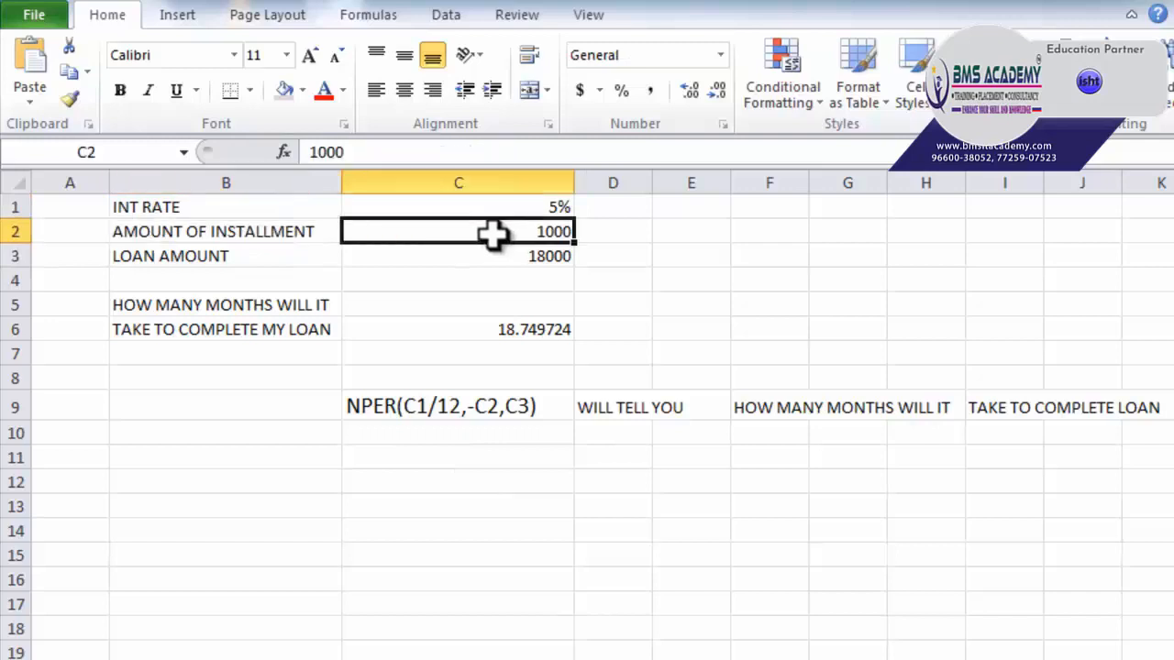
click(231, 259)
click(498, 258)
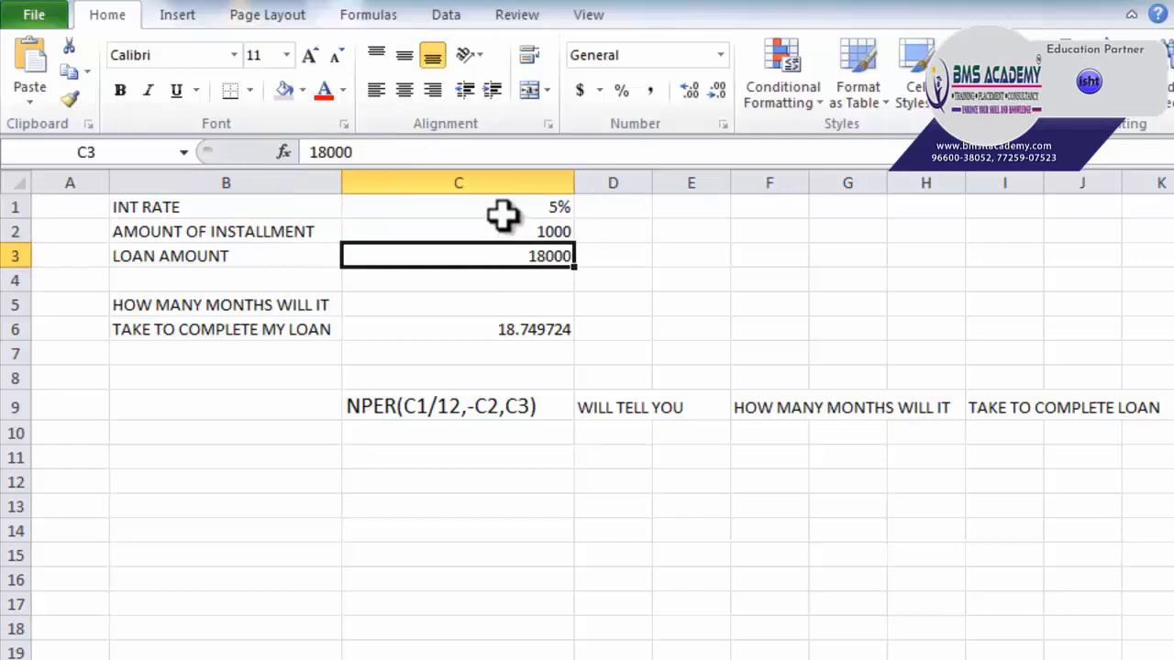
click(481, 332)
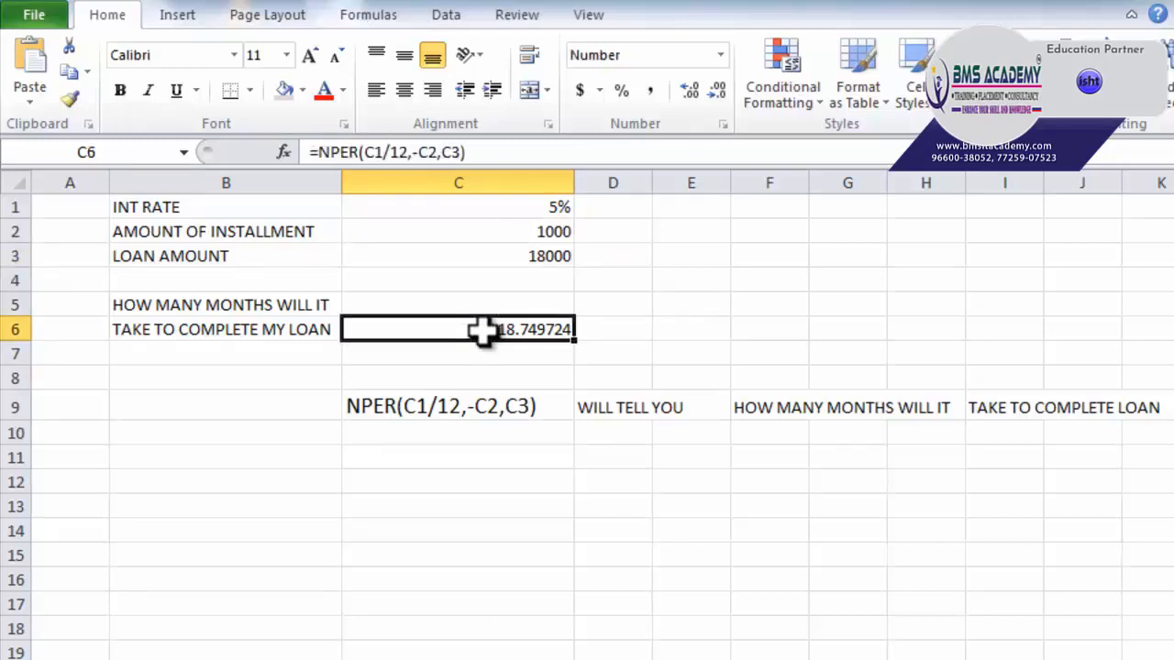
Inspect the C1/12, -C2 and C3 arguments inside the NPER formula in C6, leaving the formula as it is
double_click(482, 332)
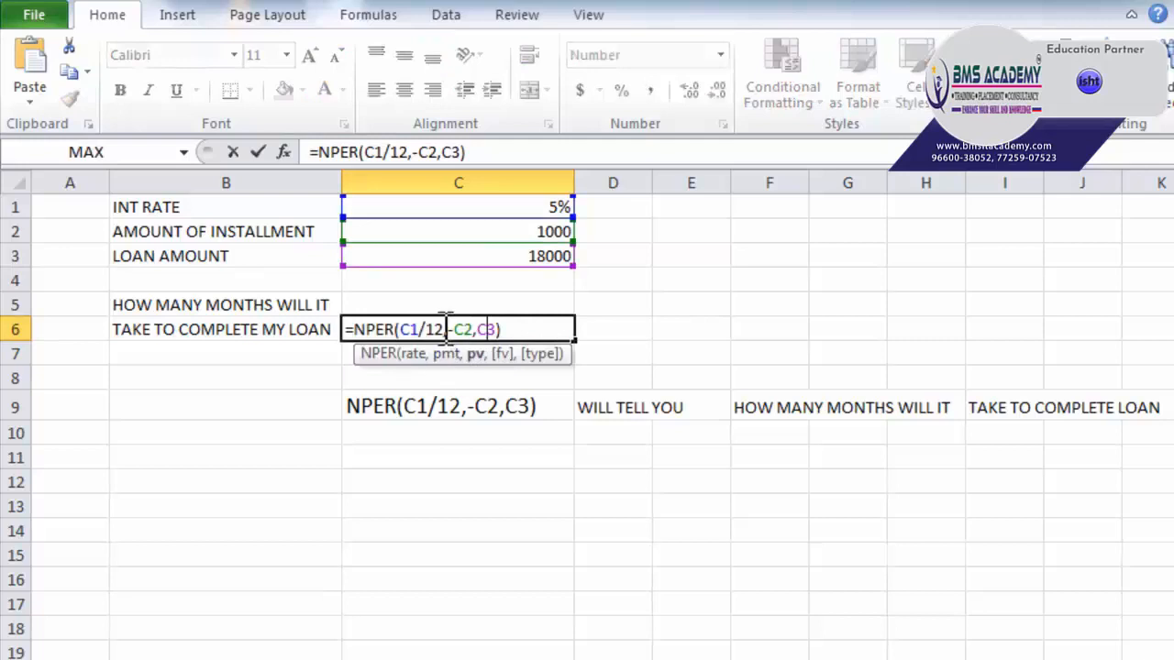
drag(446, 329, 400, 328)
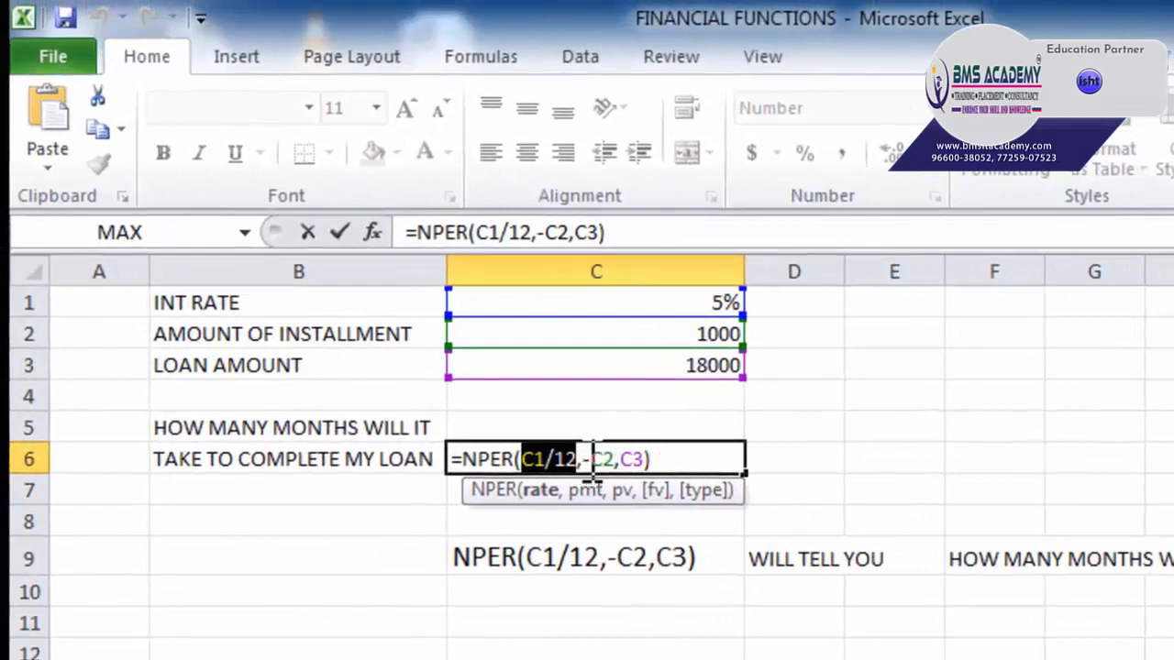
drag(584, 459, 617, 457)
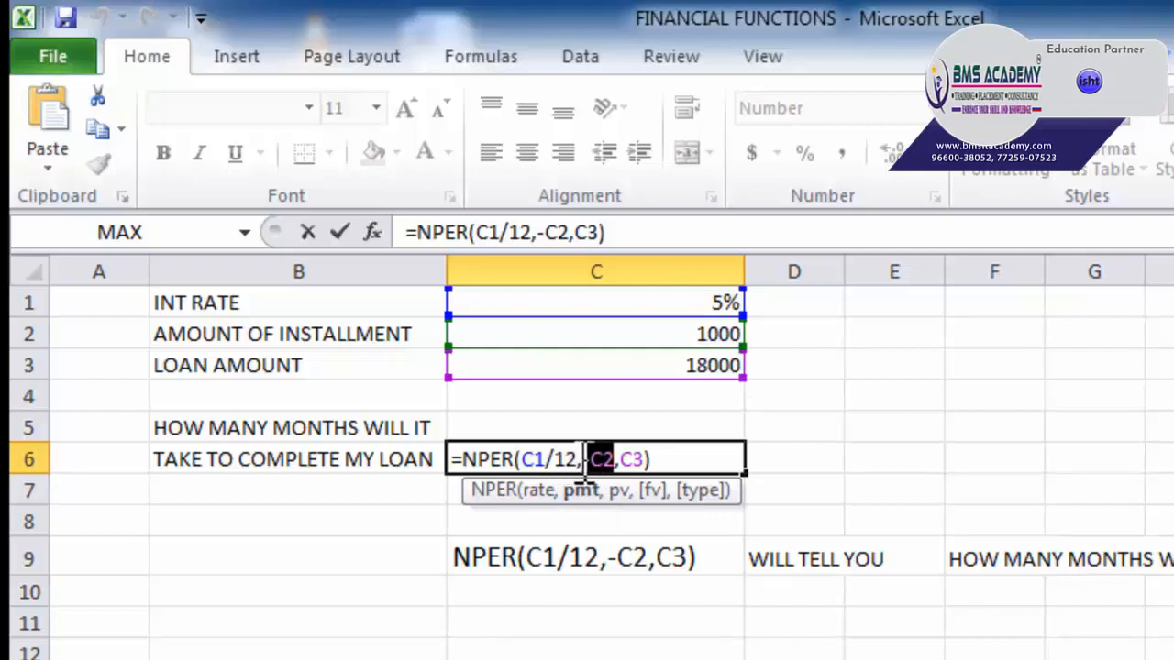
drag(587, 459, 581, 459)
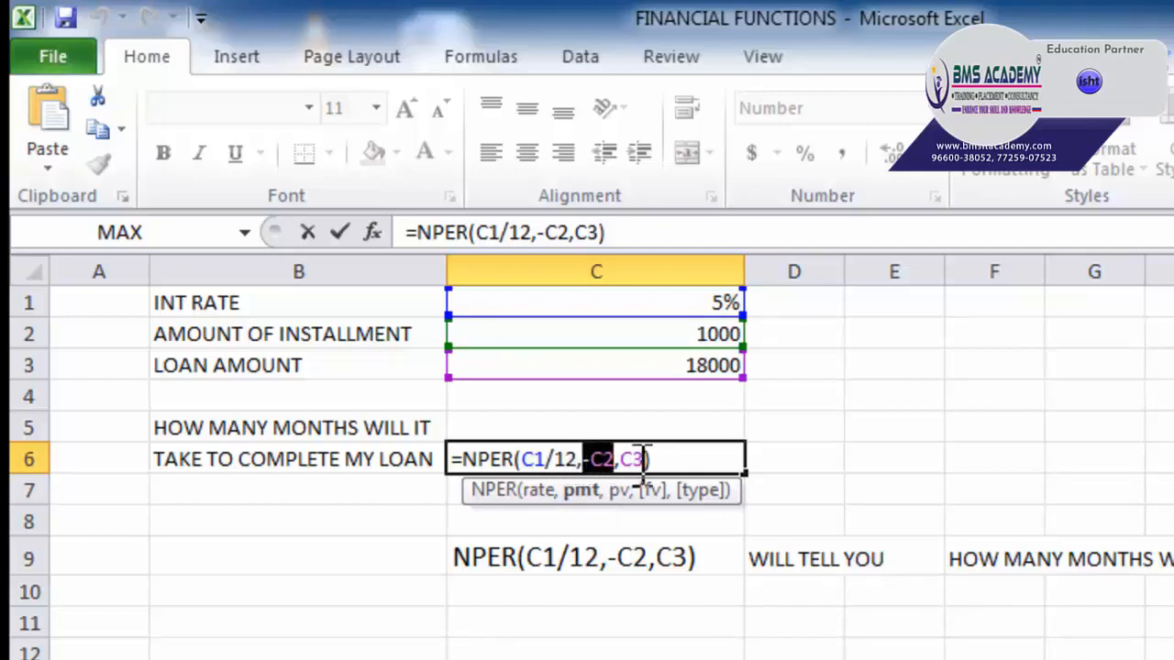
double_click(631, 459)
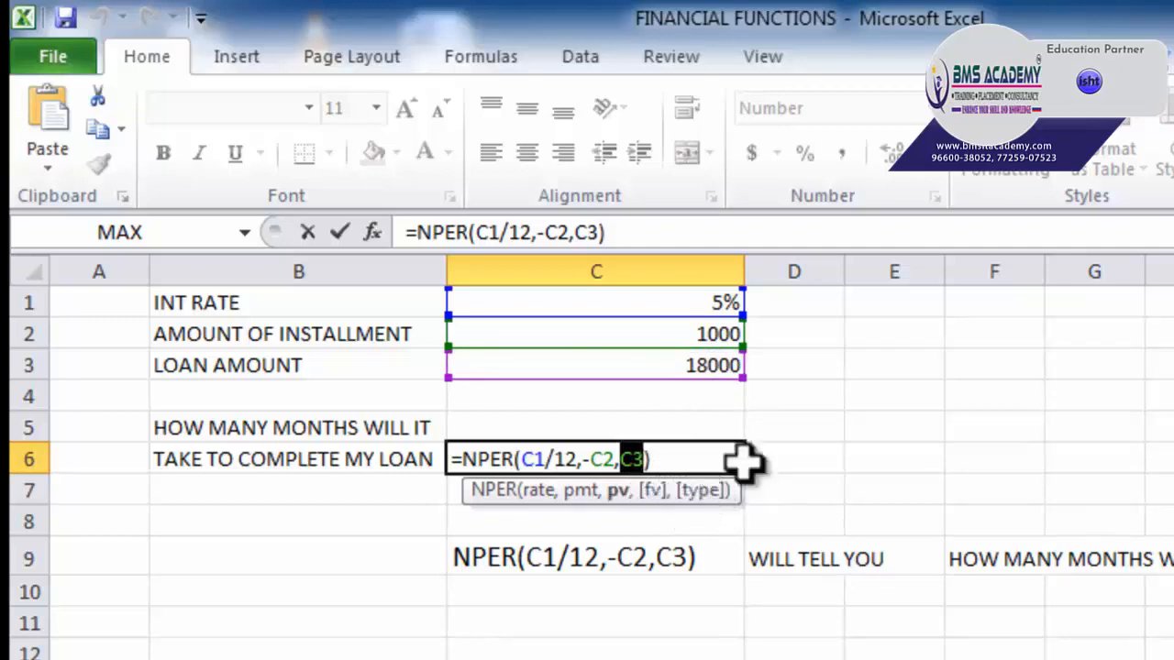
key(Return)
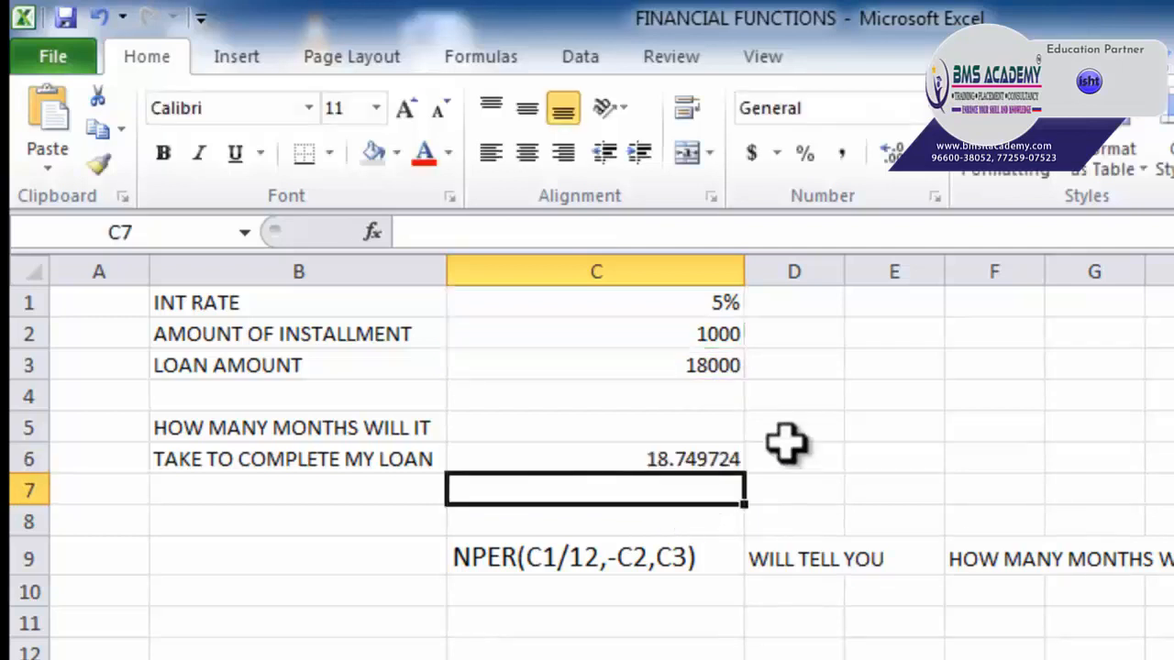
Format the months result in C6 to display no decimal places
click(689, 465)
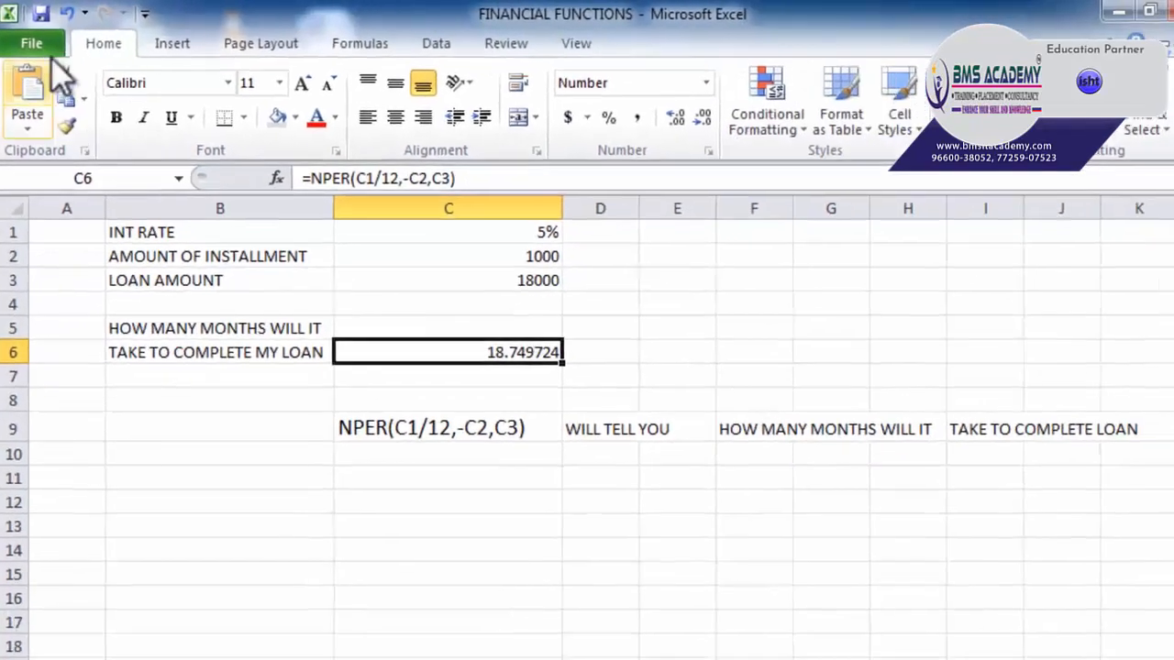
click(691, 118)
click(691, 119)
click(692, 118)
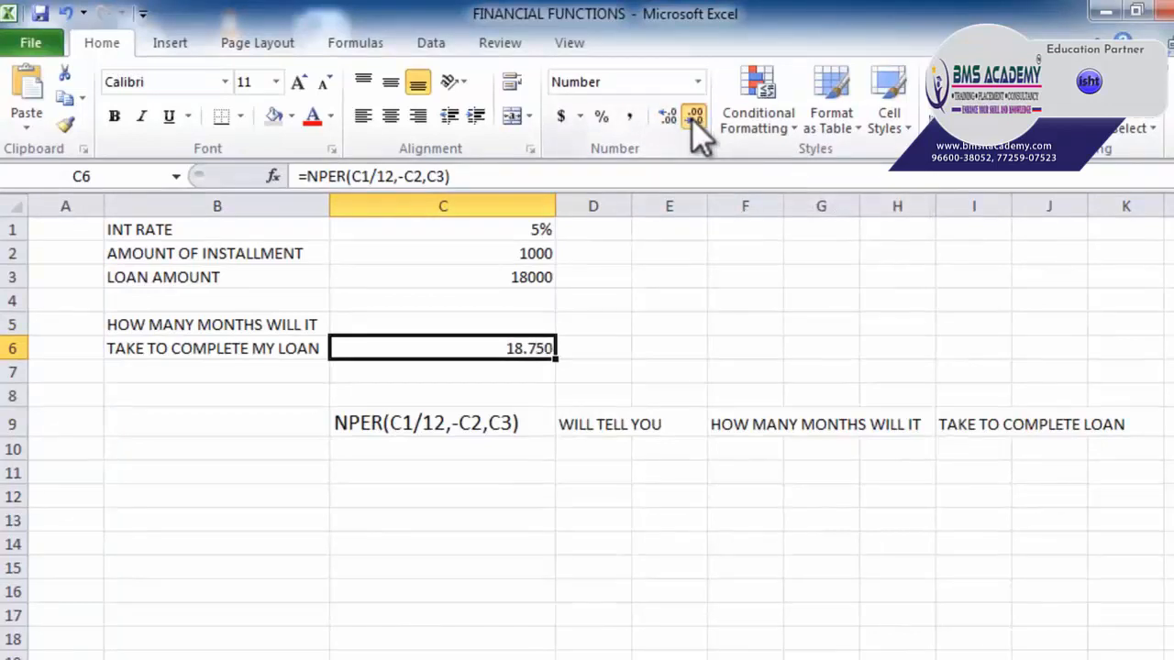
click(691, 118)
click(692, 118)
click(692, 119)
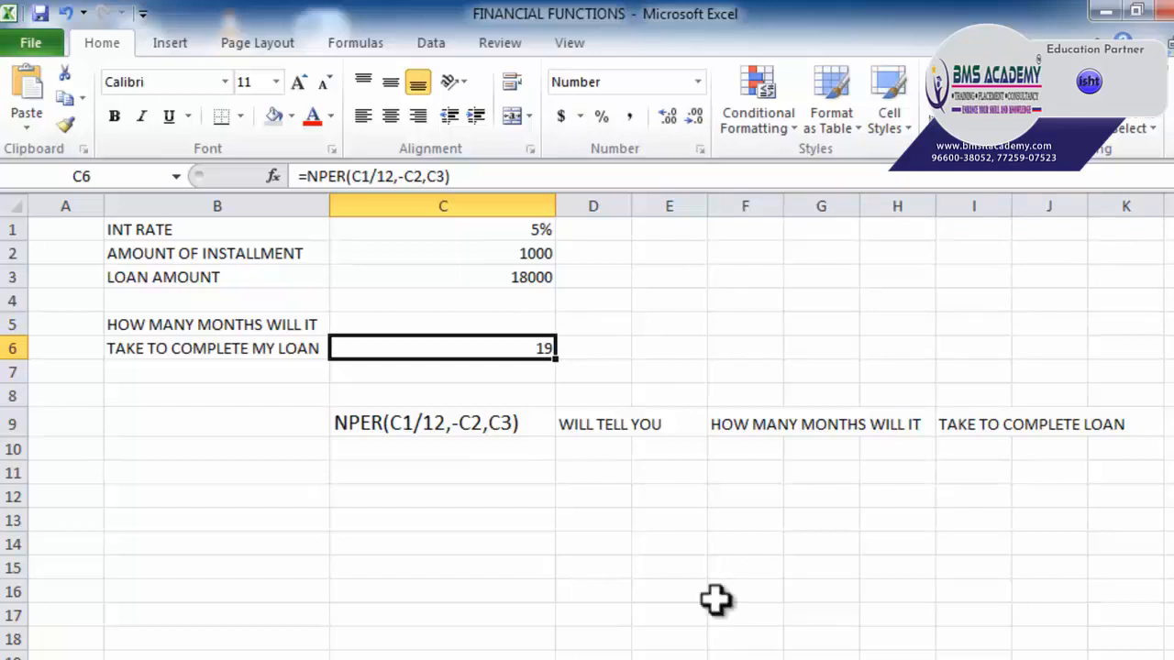
Switch to the next worksheet, which holds the DB depreciation example
key(ctrl+Page_Down)
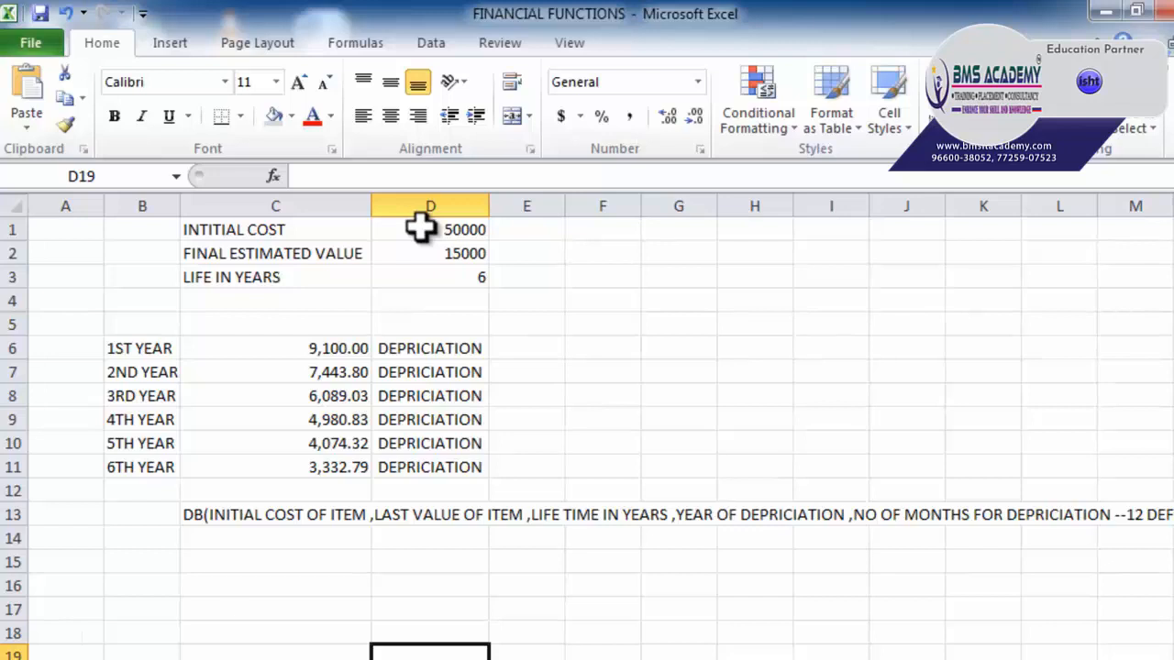
Examine the initial cost, final estimated value and life in years of the depreciation example in D1:D3
click(526, 295)
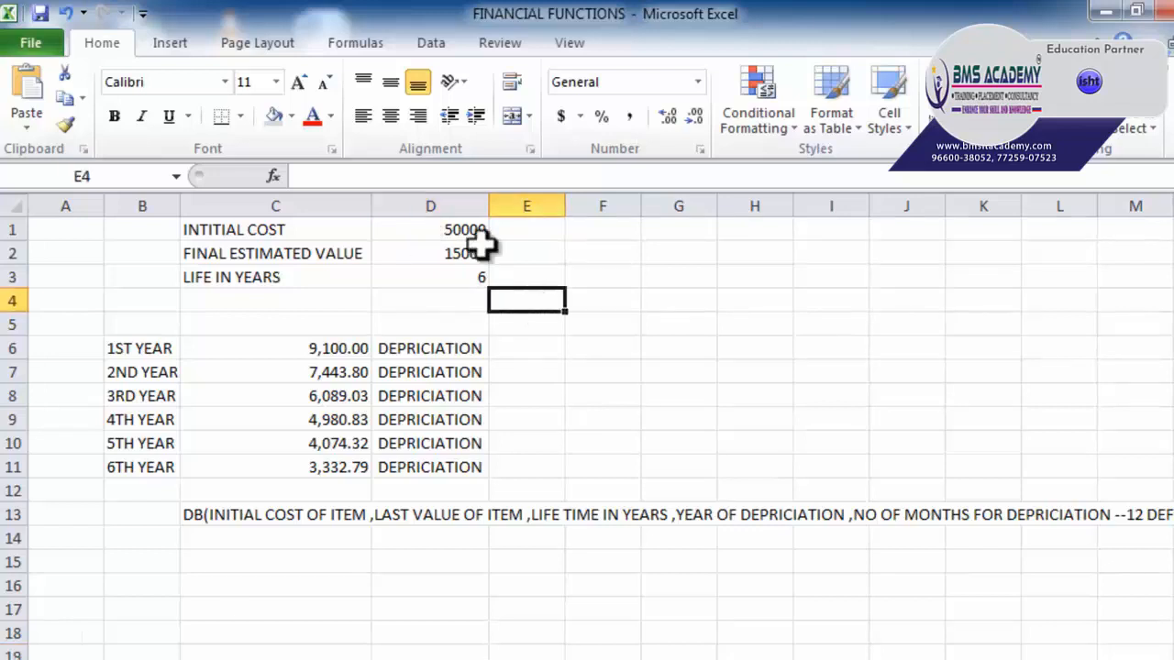
click(465, 231)
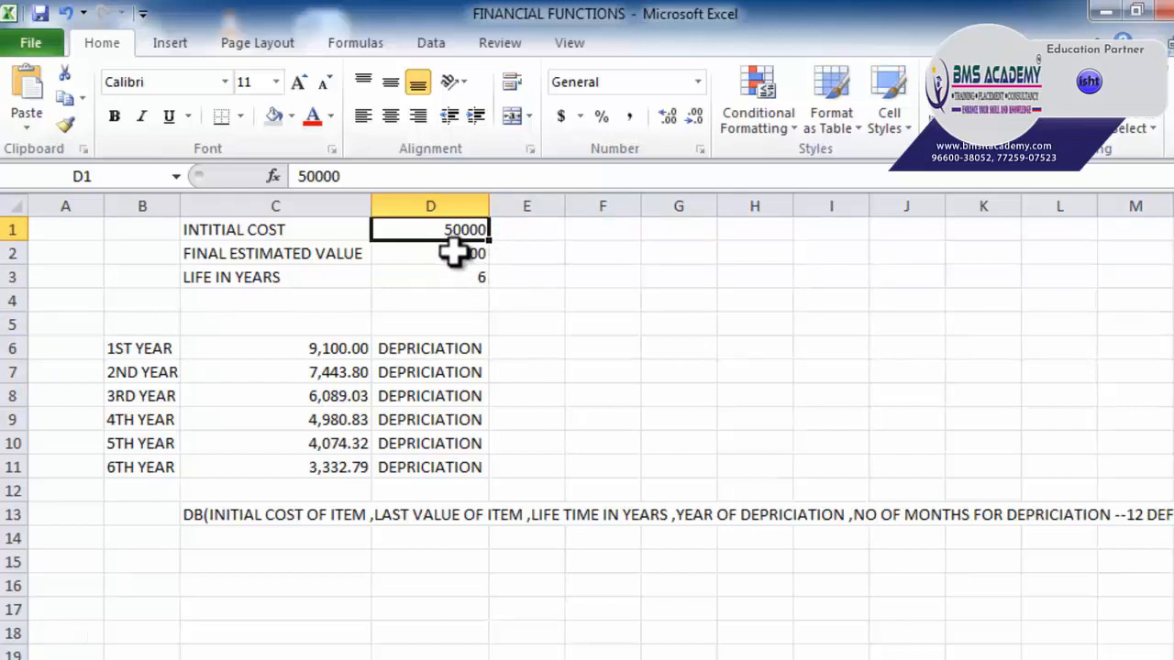
click(454, 254)
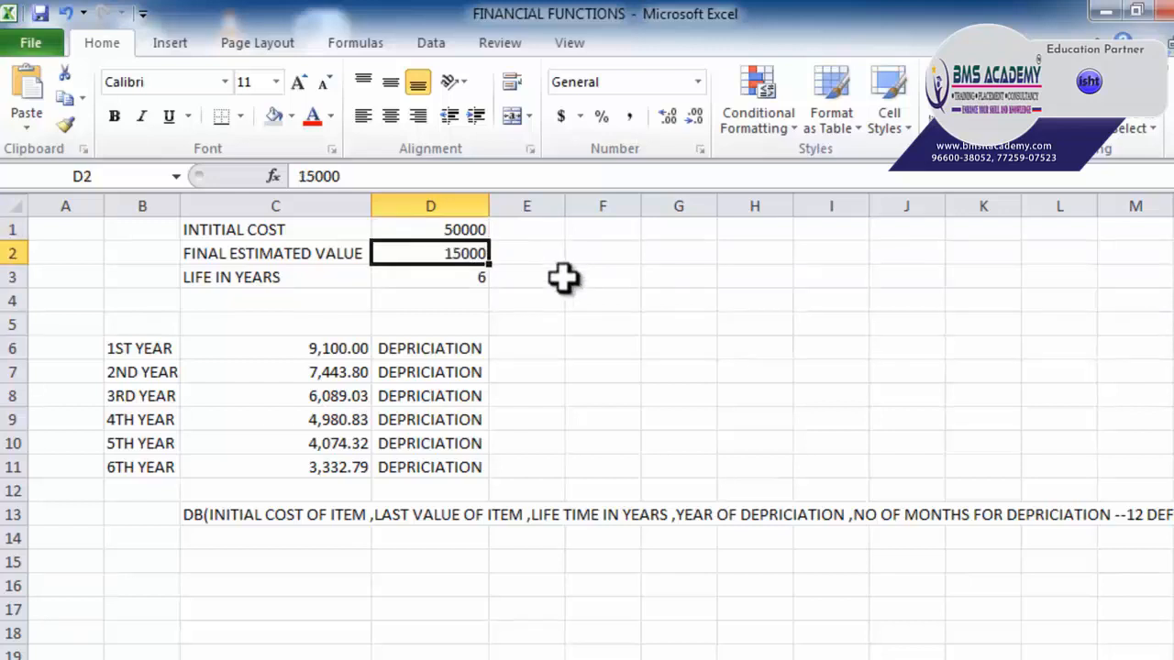
click(476, 275)
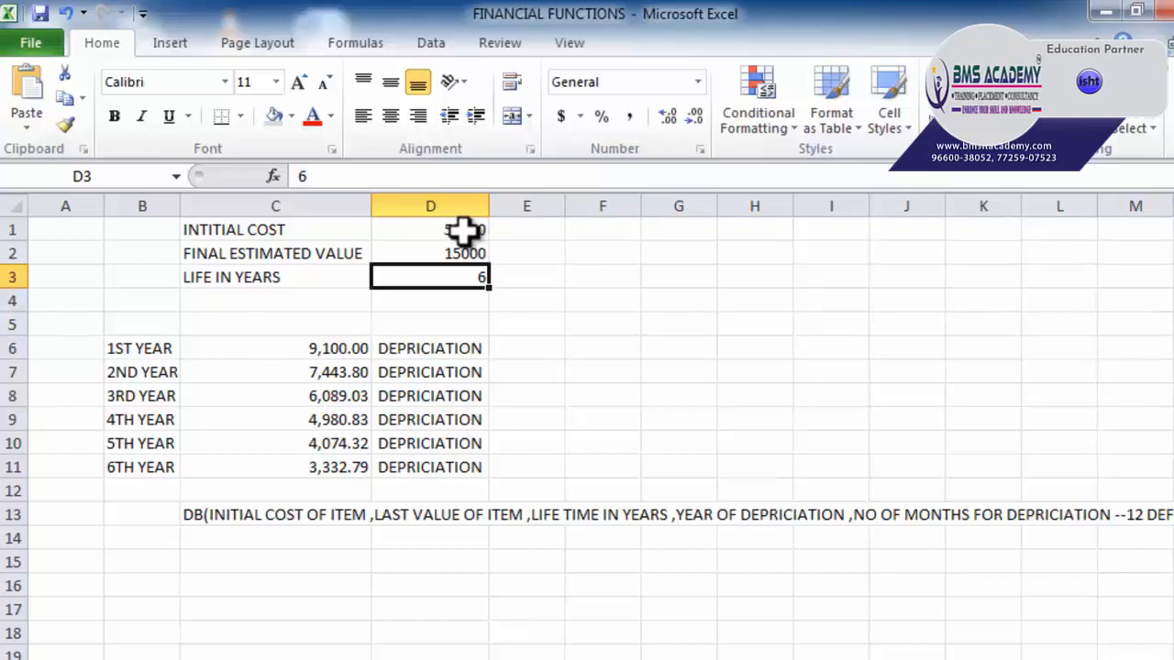
drag(463, 232, 466, 267)
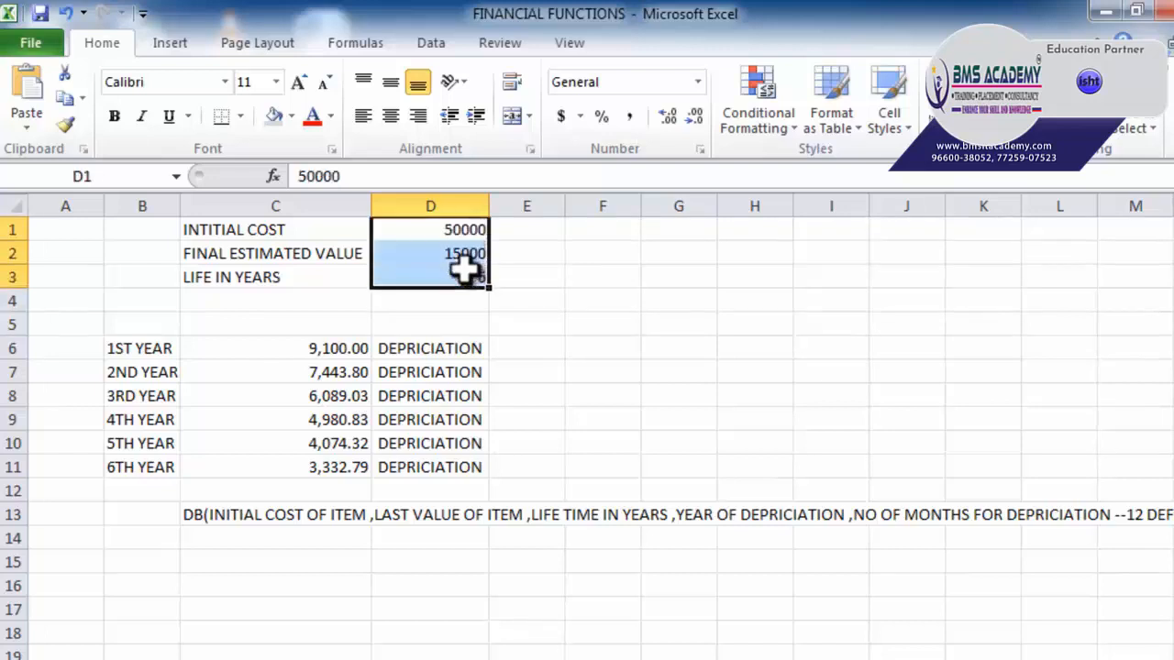
click(591, 265)
click(432, 234)
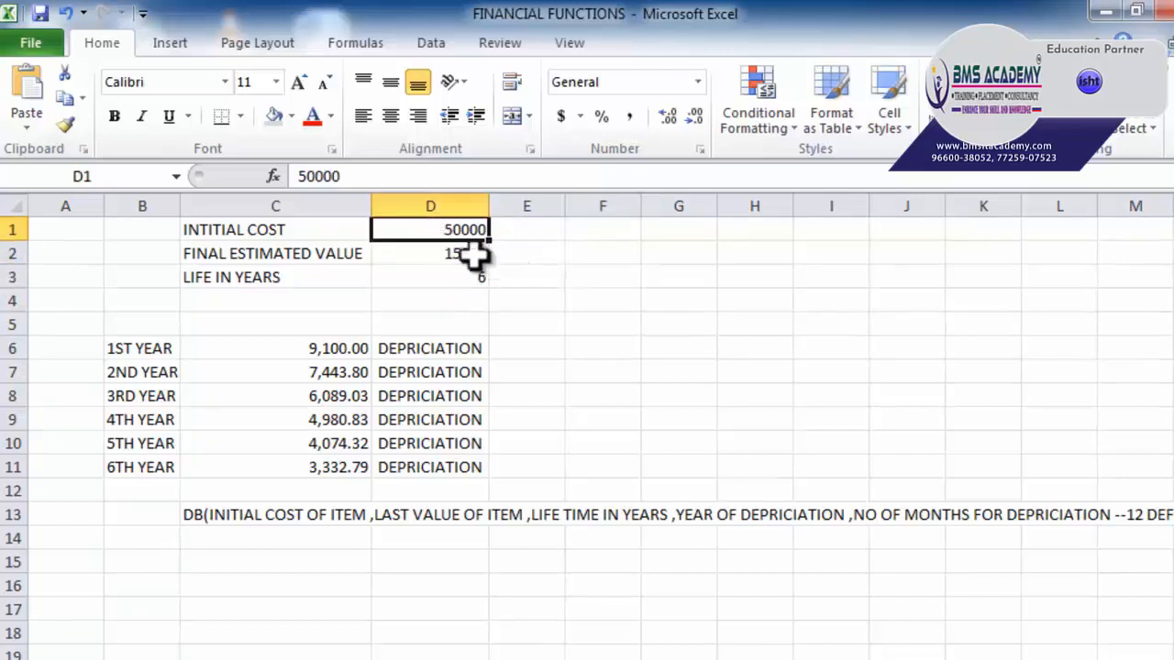
click(470, 255)
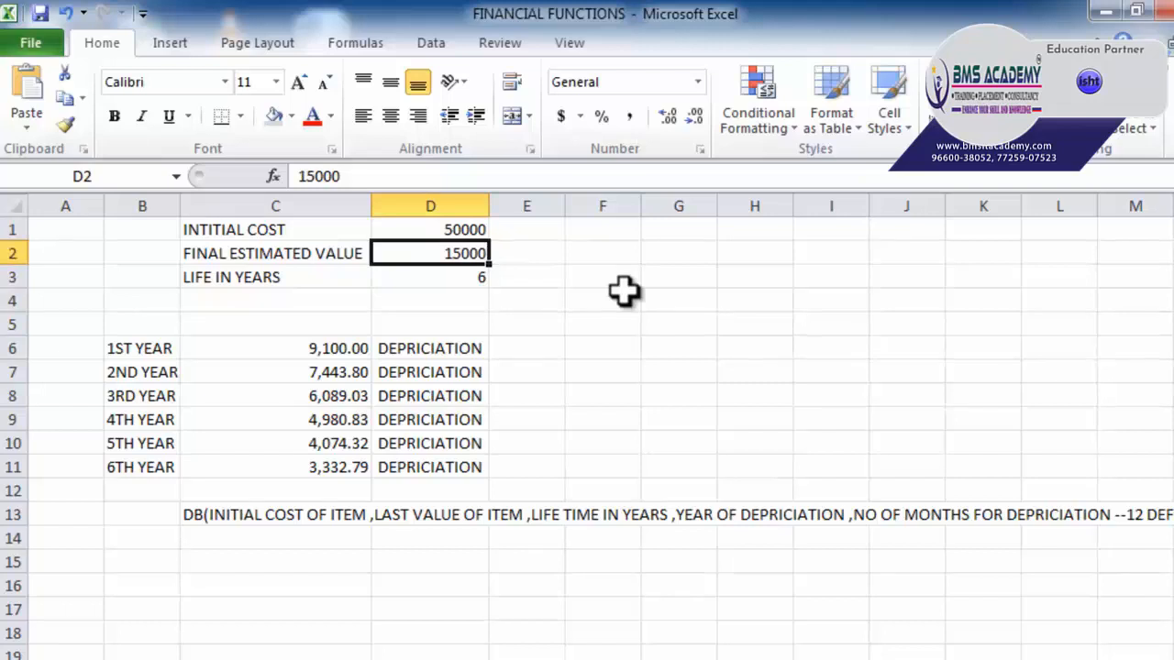
click(582, 317)
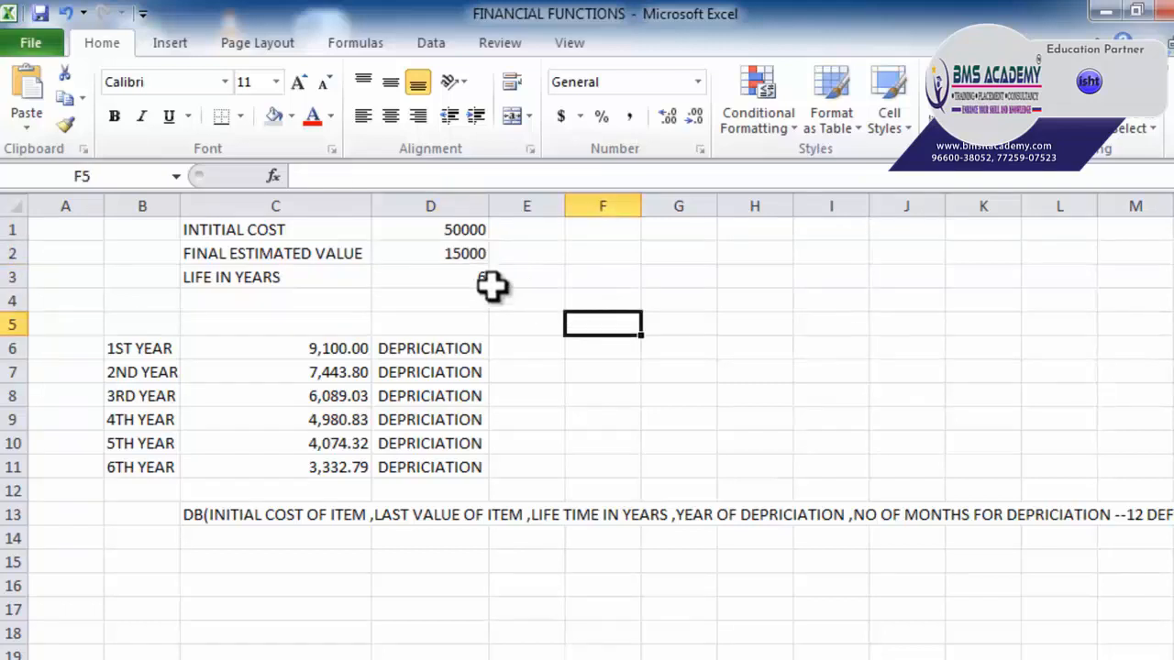
click(474, 281)
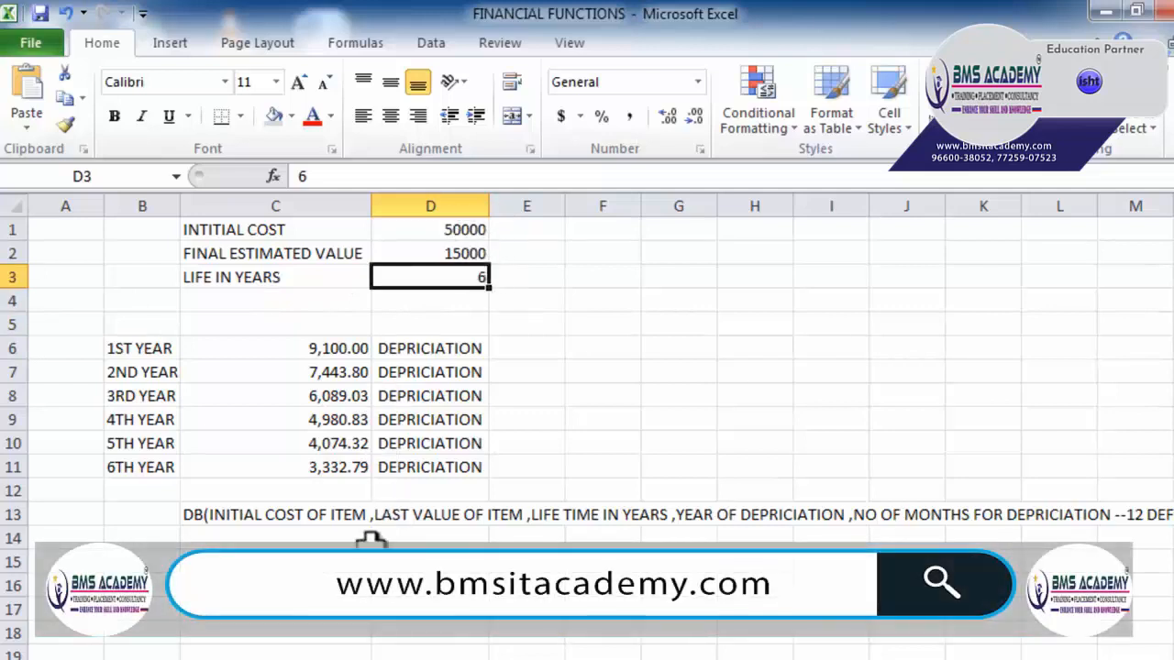
Inspect each argument of the DB syntax note in C13, from initial cost to number of months, leaving the text as it is
click(188, 516)
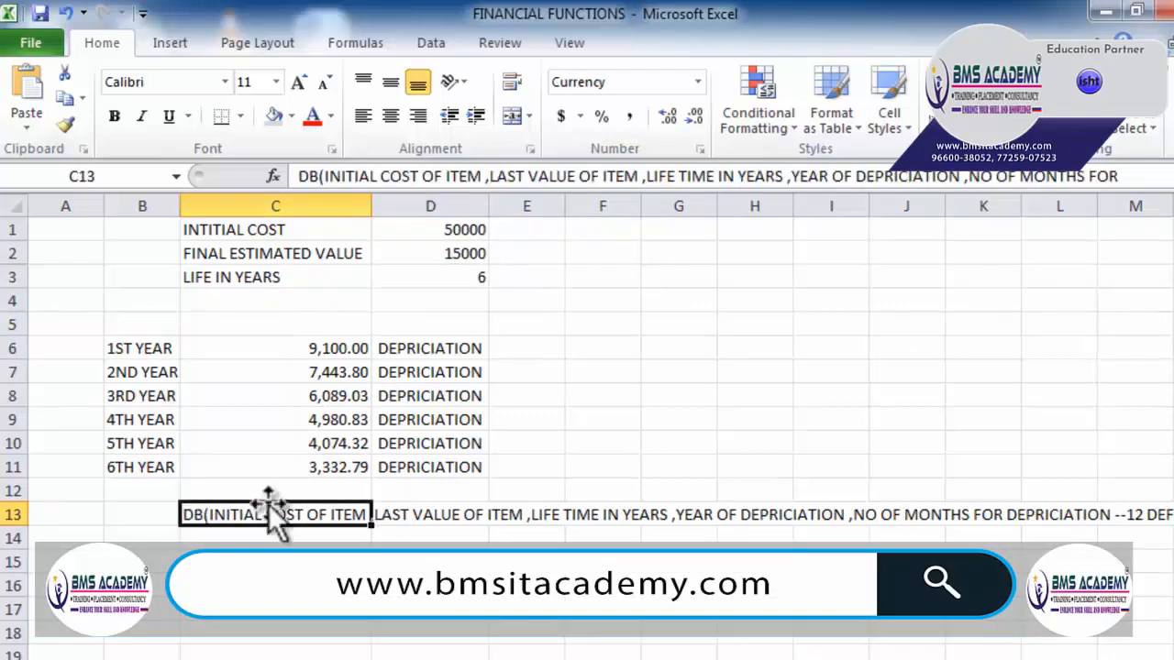
click(334, 537)
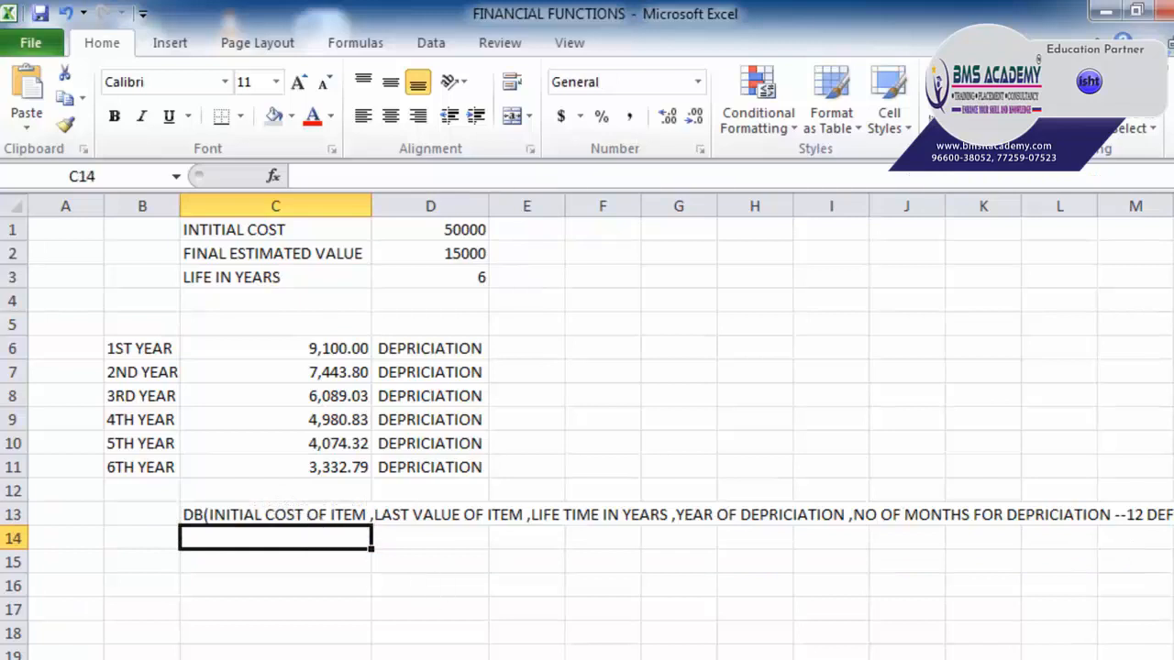
scroll(587, 423, right, 1)
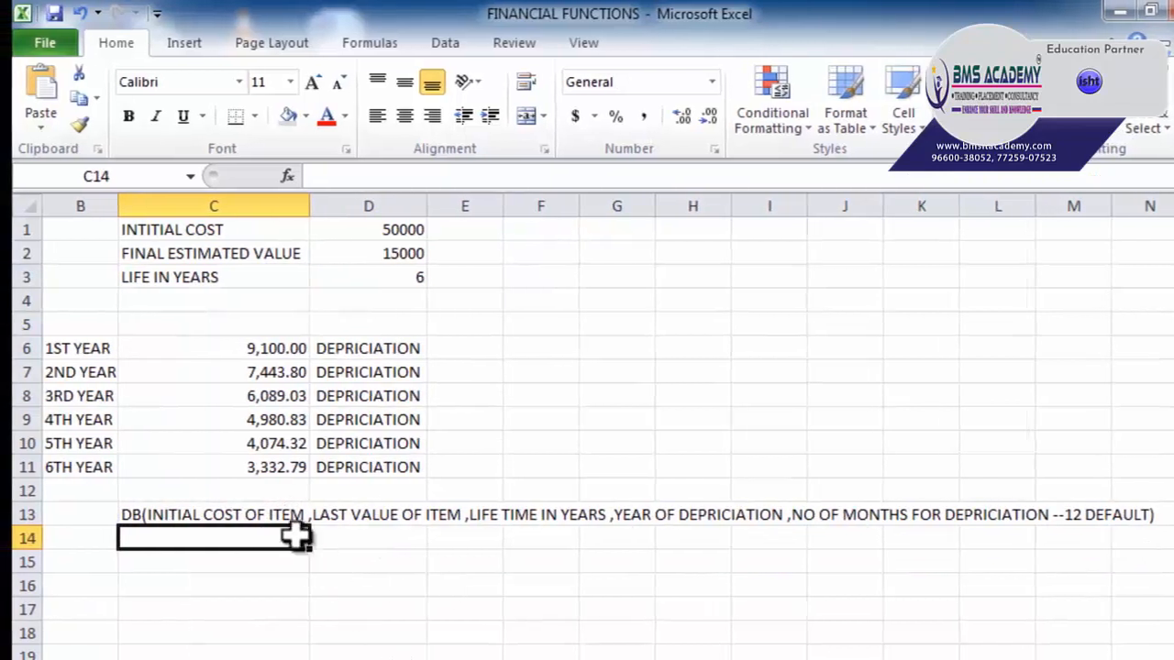
click(236, 513)
double_click(234, 515)
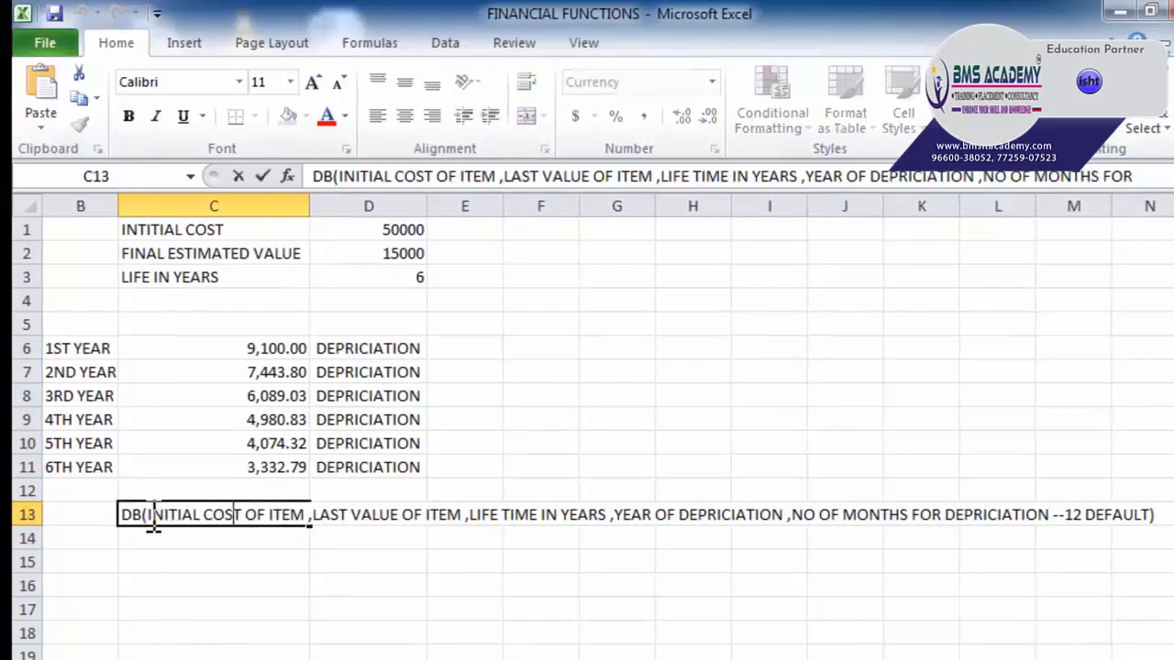
drag(153, 514, 466, 515)
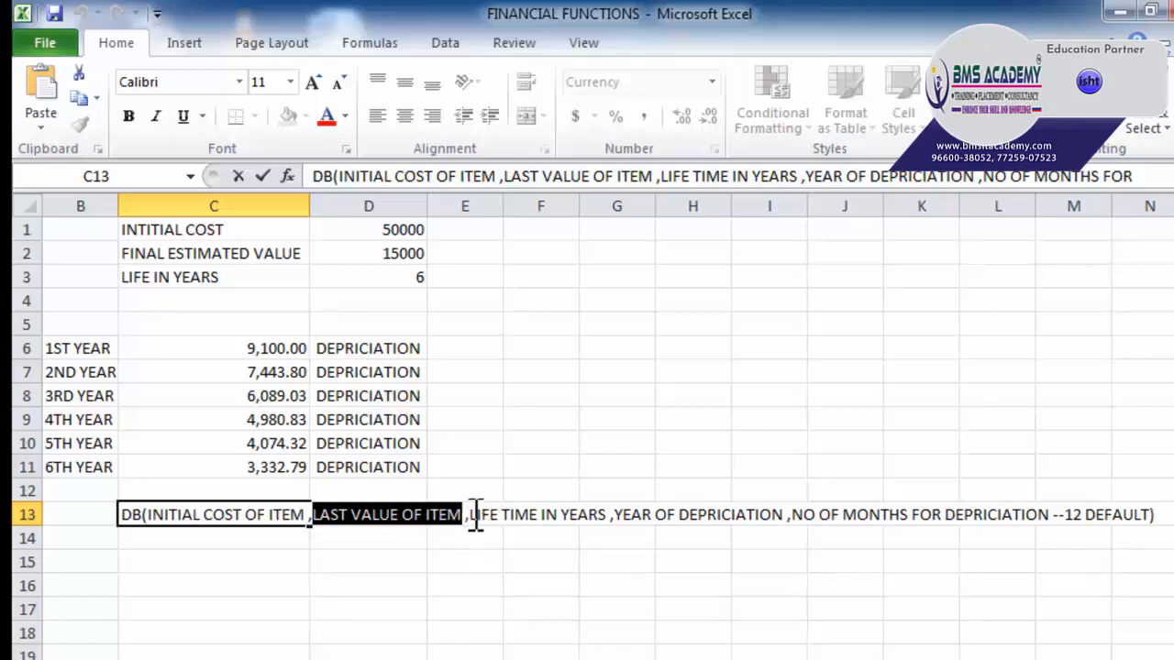
drag(469, 516, 609, 519)
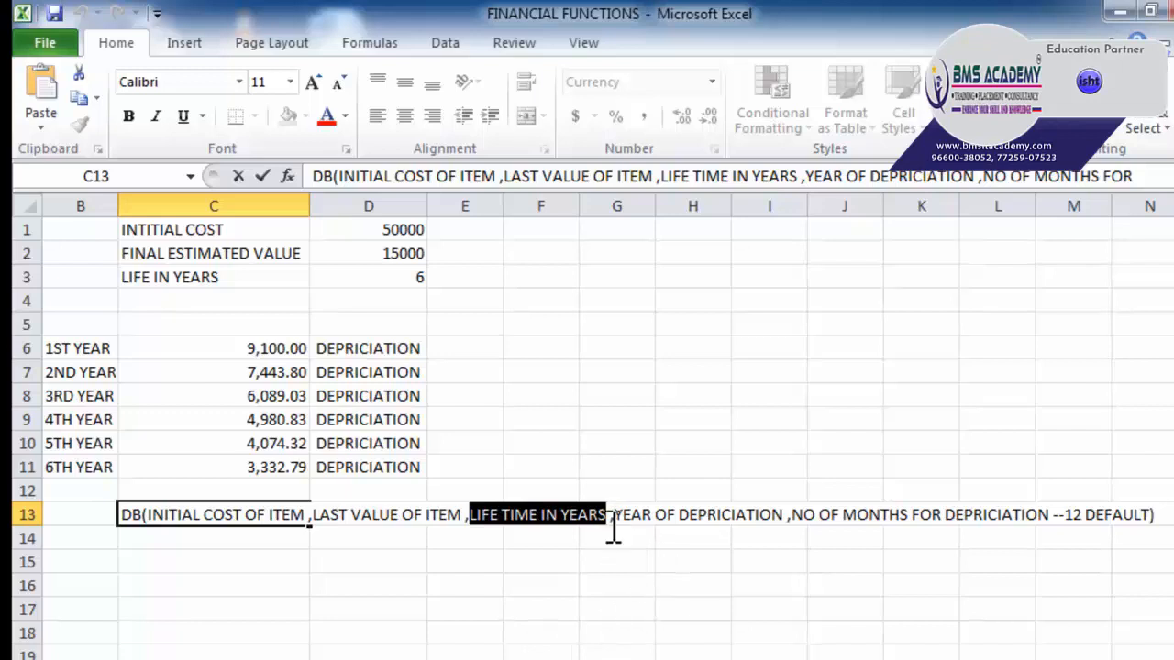
drag(615, 519, 784, 514)
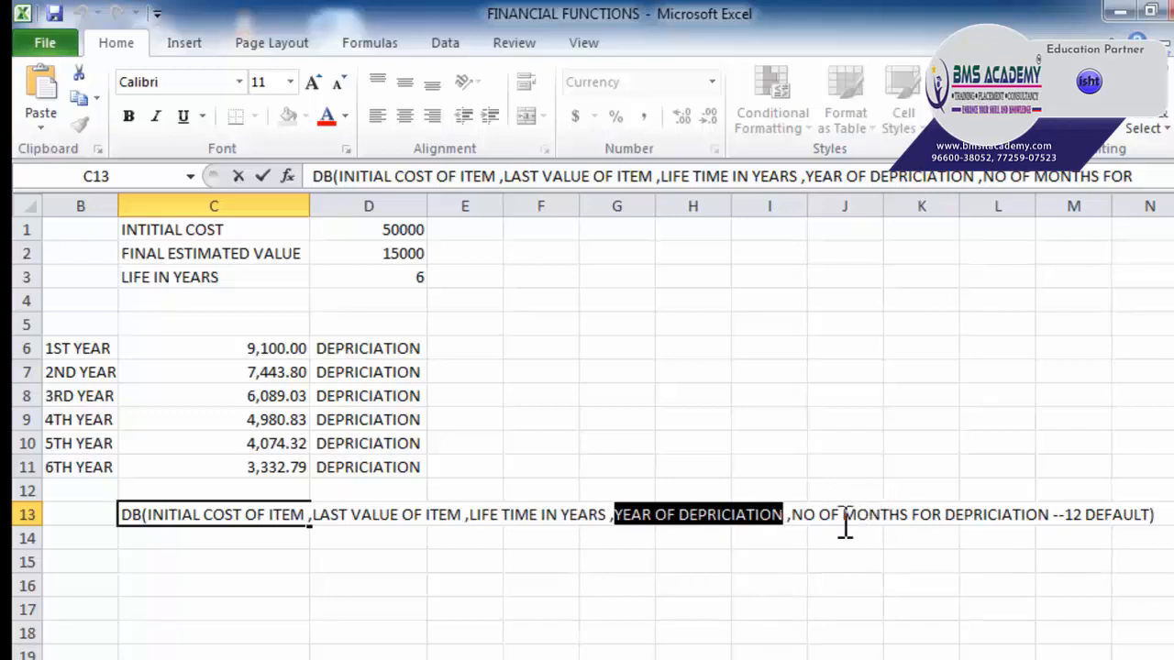
click(794, 516)
key(shift+Home)
shift+click(1050, 516)
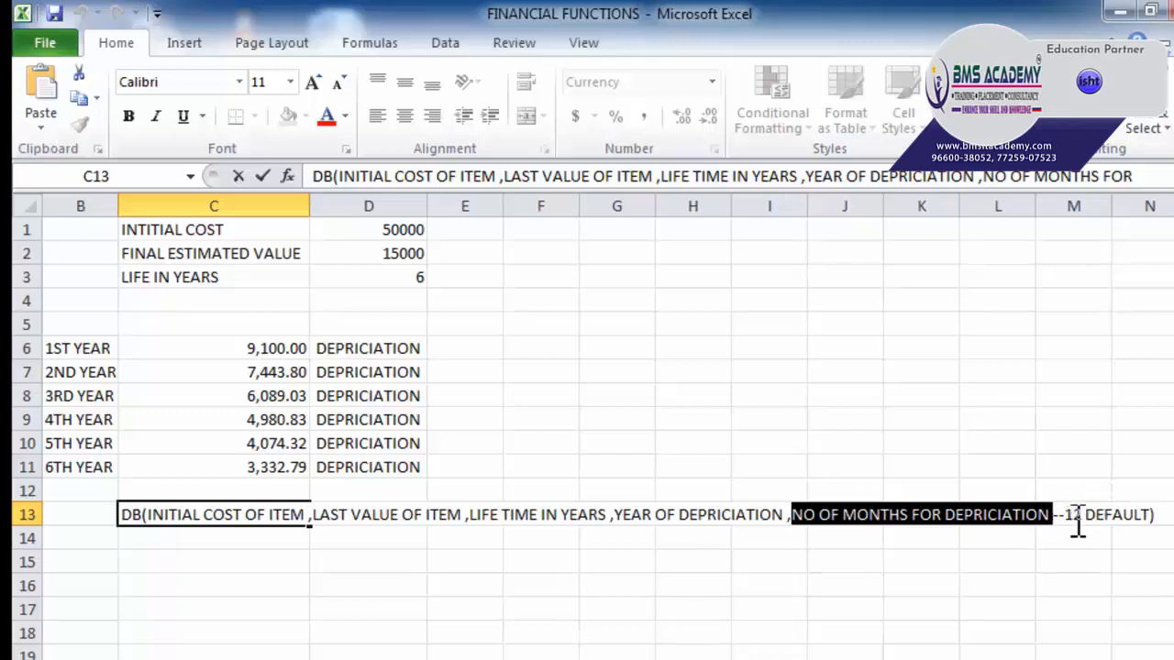
key(Return)
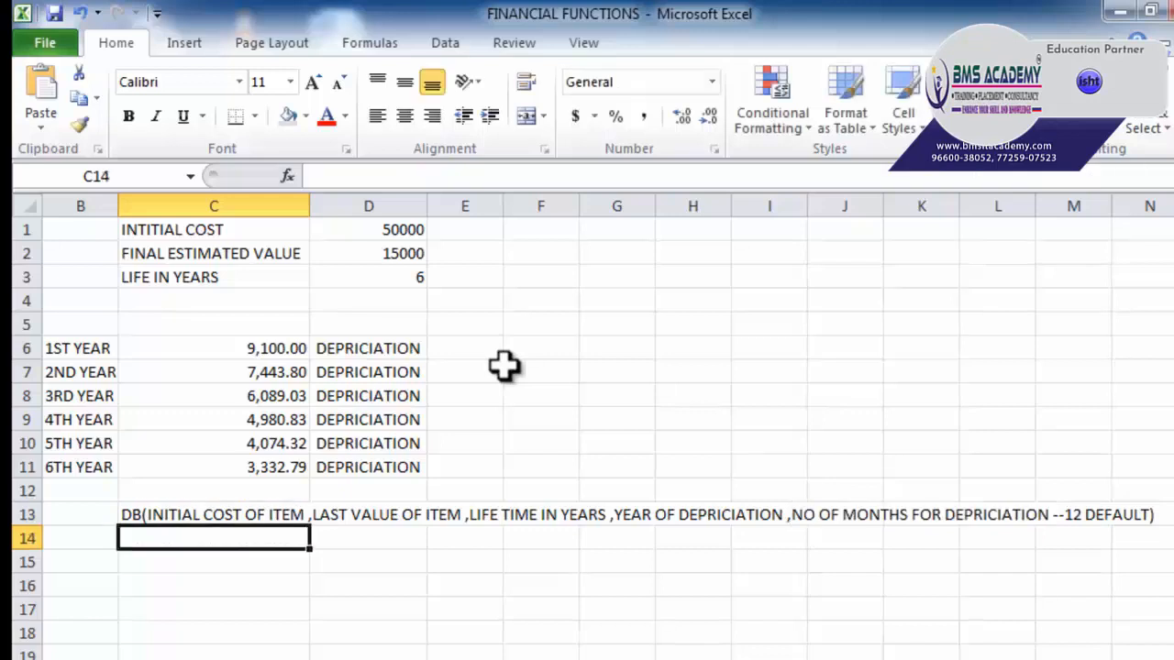
Inspect the D1, D2, D3, 1 and 12 arguments of the first-year DB formula in C6, leaving the formula as it is
click(266, 344)
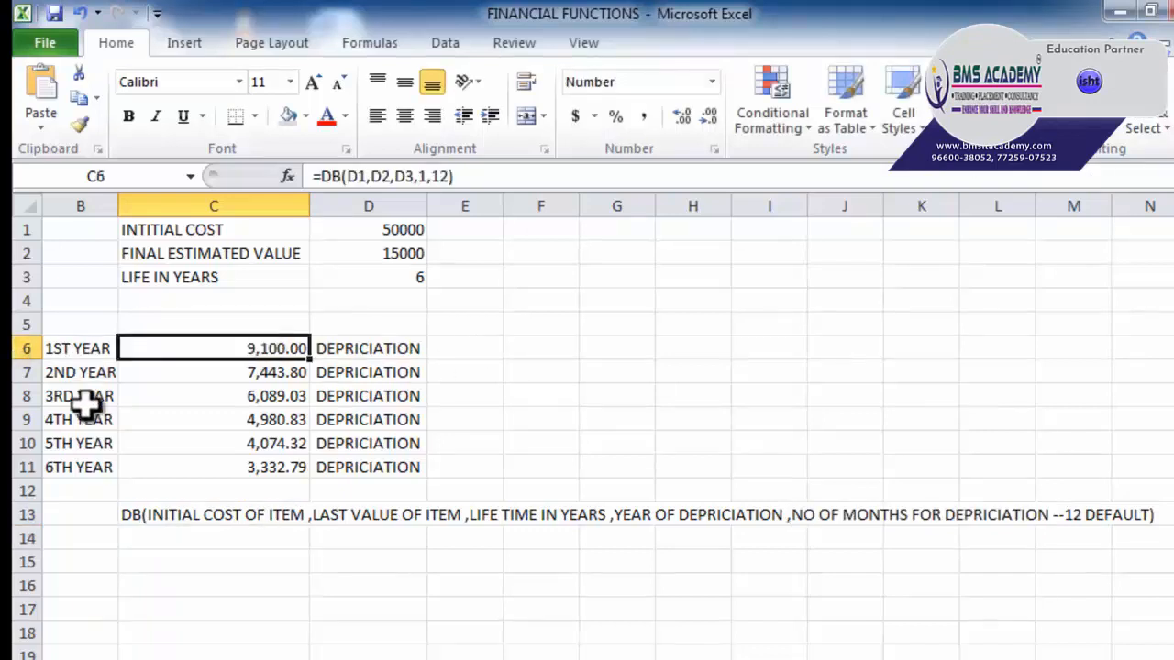
drag(55, 348, 74, 467)
click(241, 350)
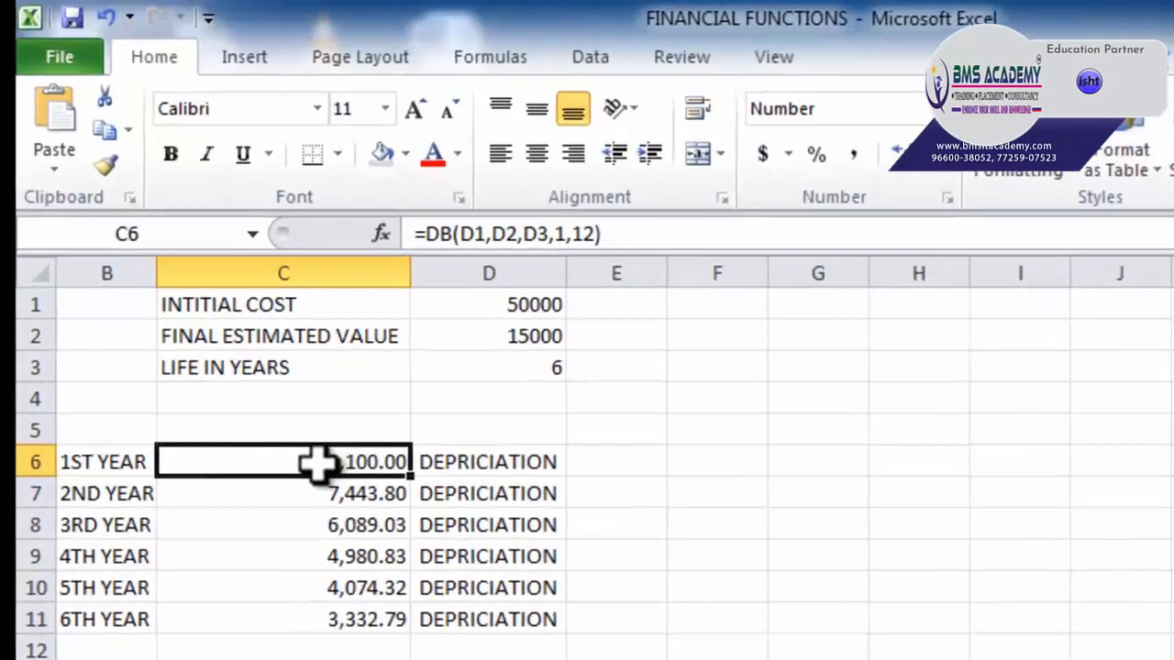
double_click(316, 464)
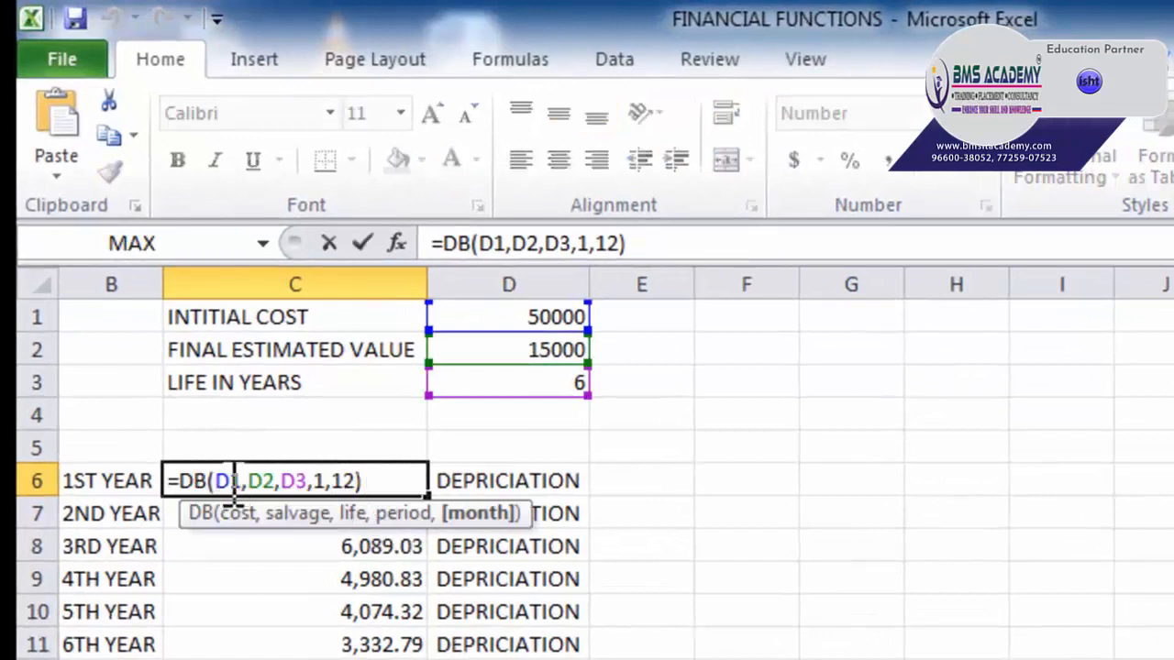
drag(234, 485, 220, 486)
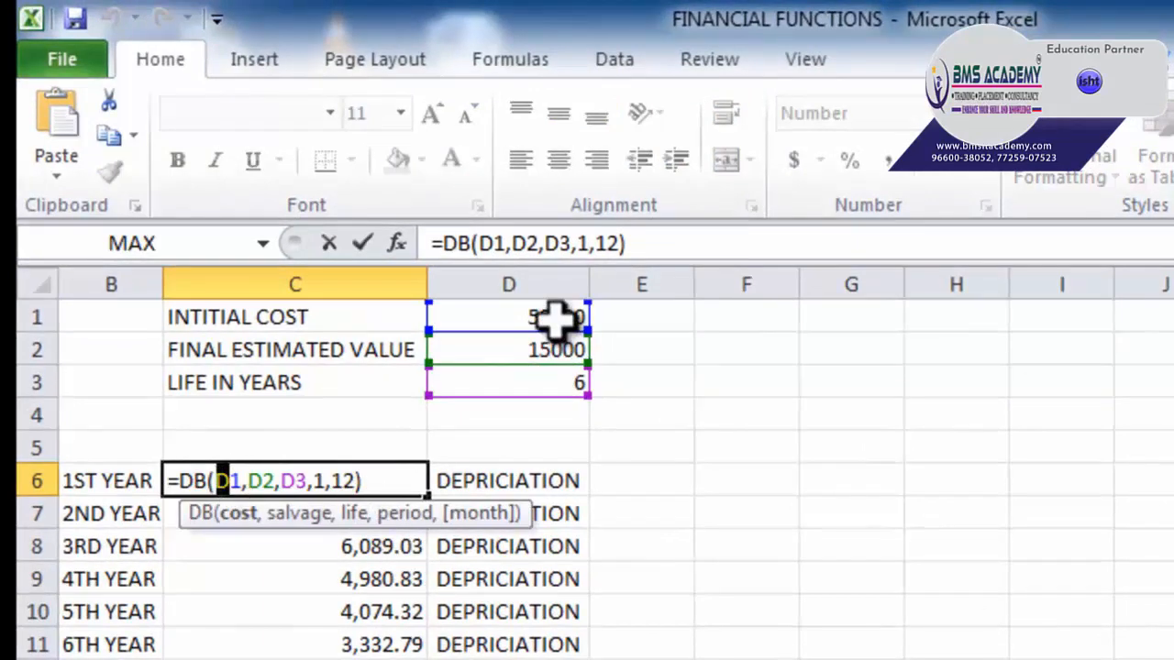
drag(249, 482, 275, 482)
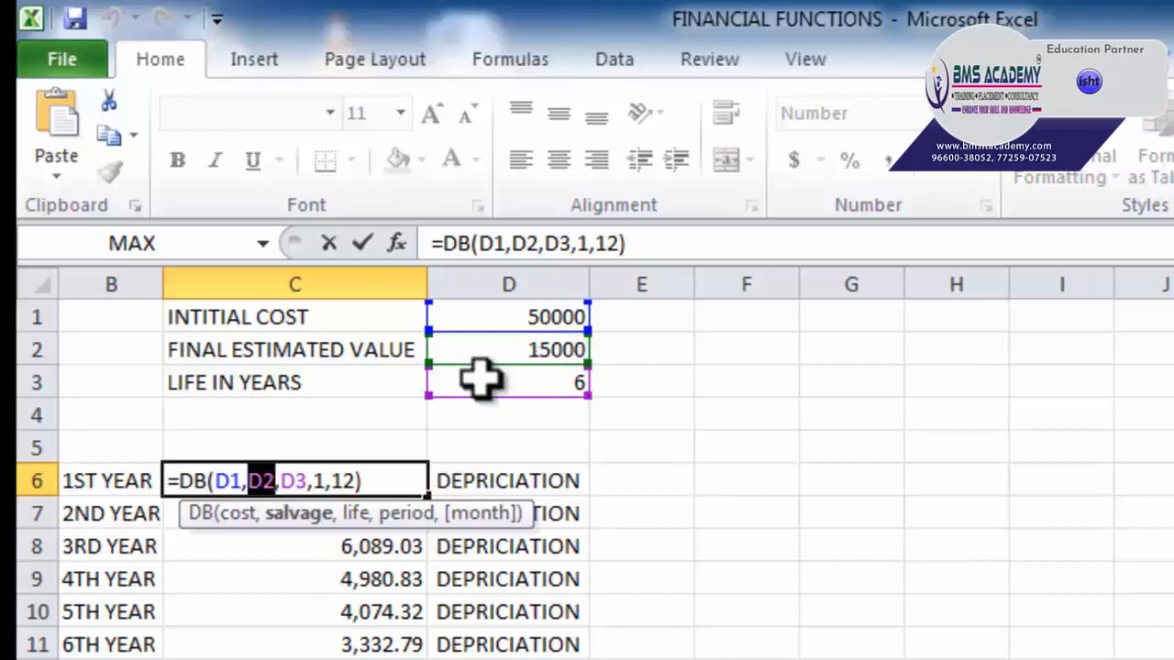
double_click(290, 481)
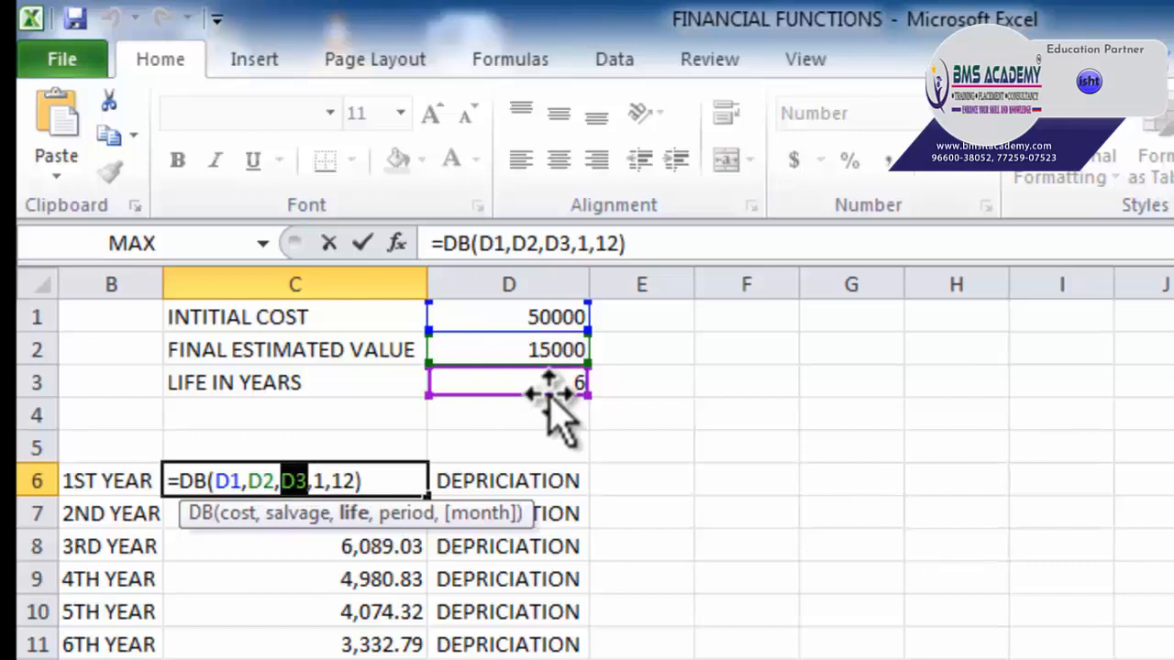
drag(317, 482, 332, 483)
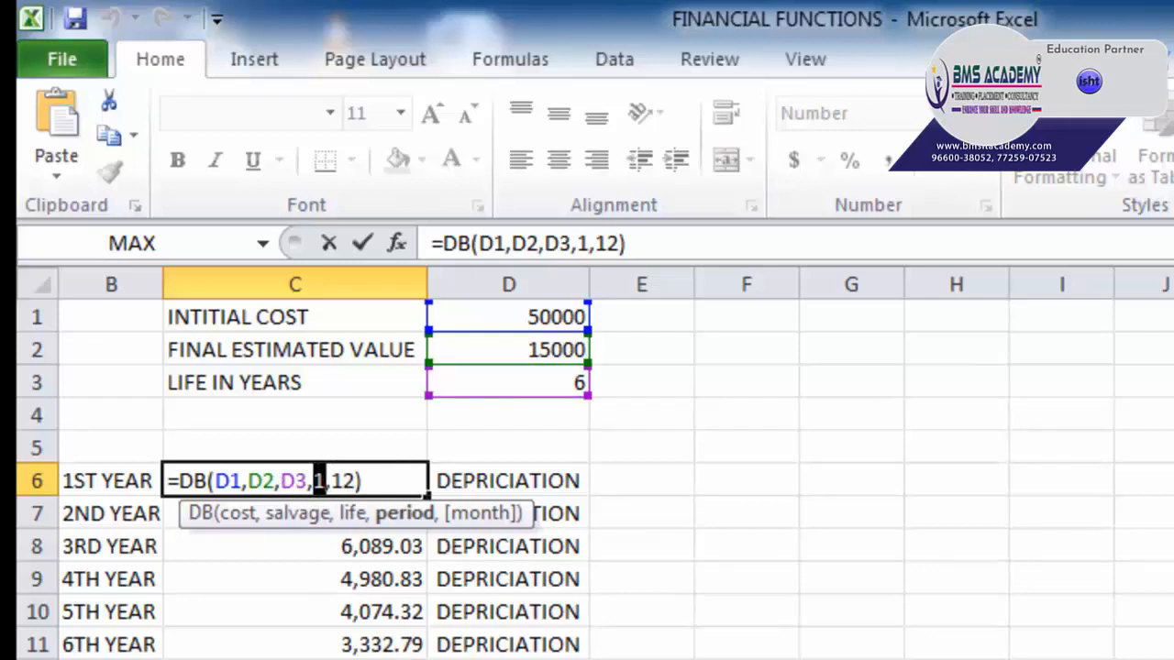
double_click(343, 479)
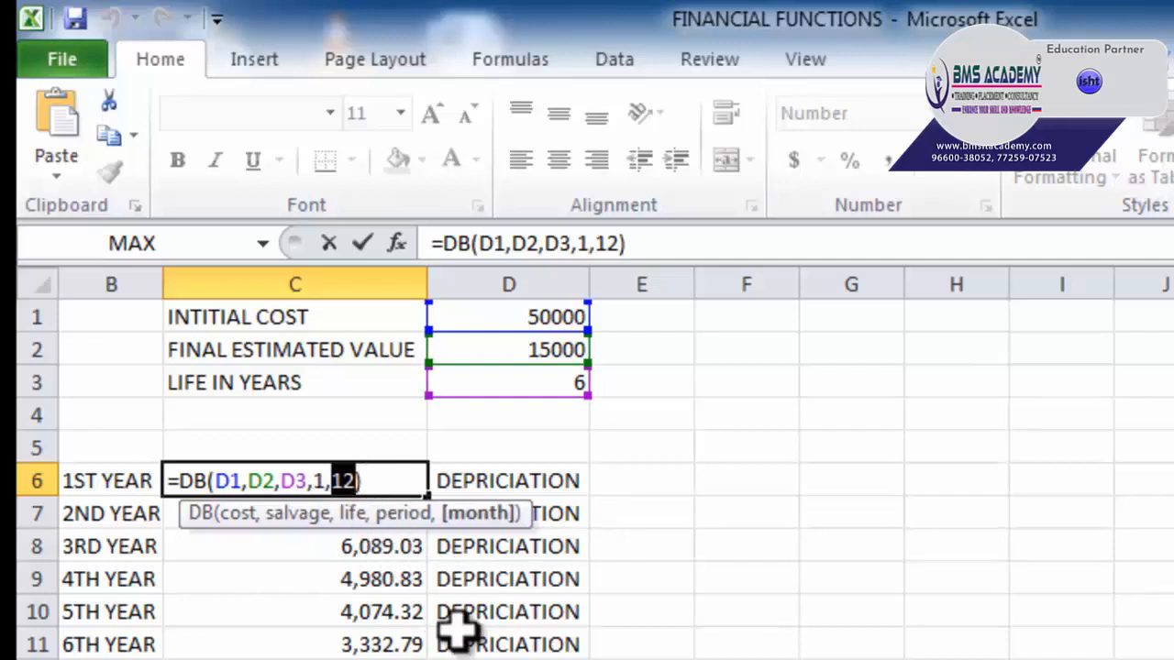
key(Return)
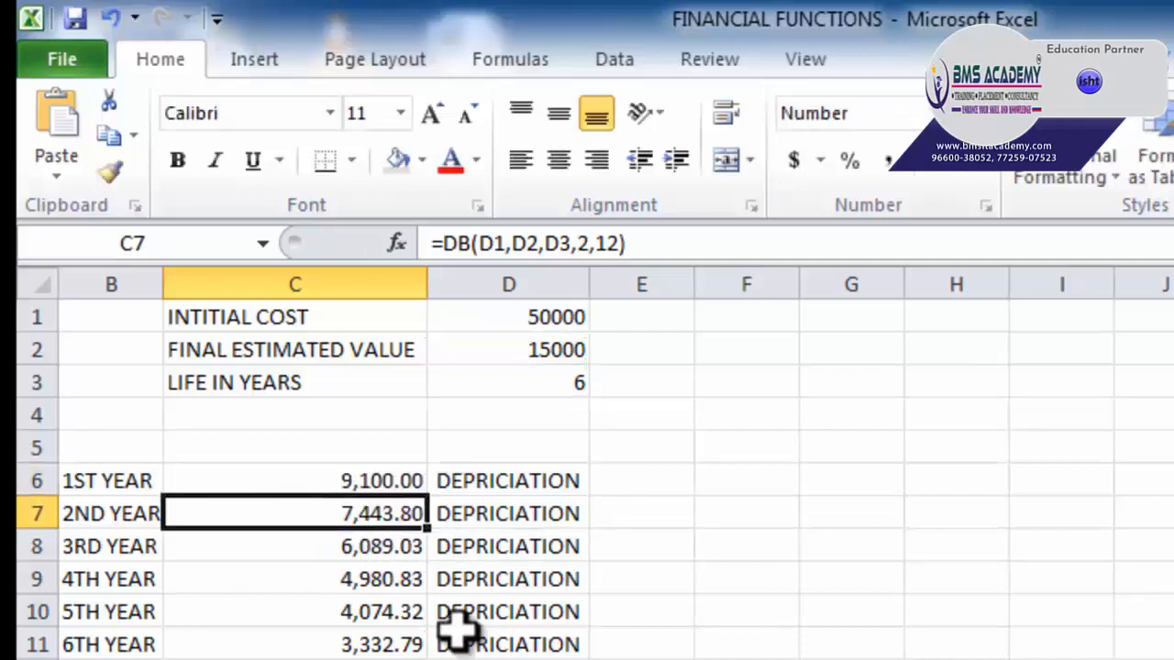
Compare the second-year DB formula in C7 with the first-year one, inspecting its period argument without changing it
click(413, 479)
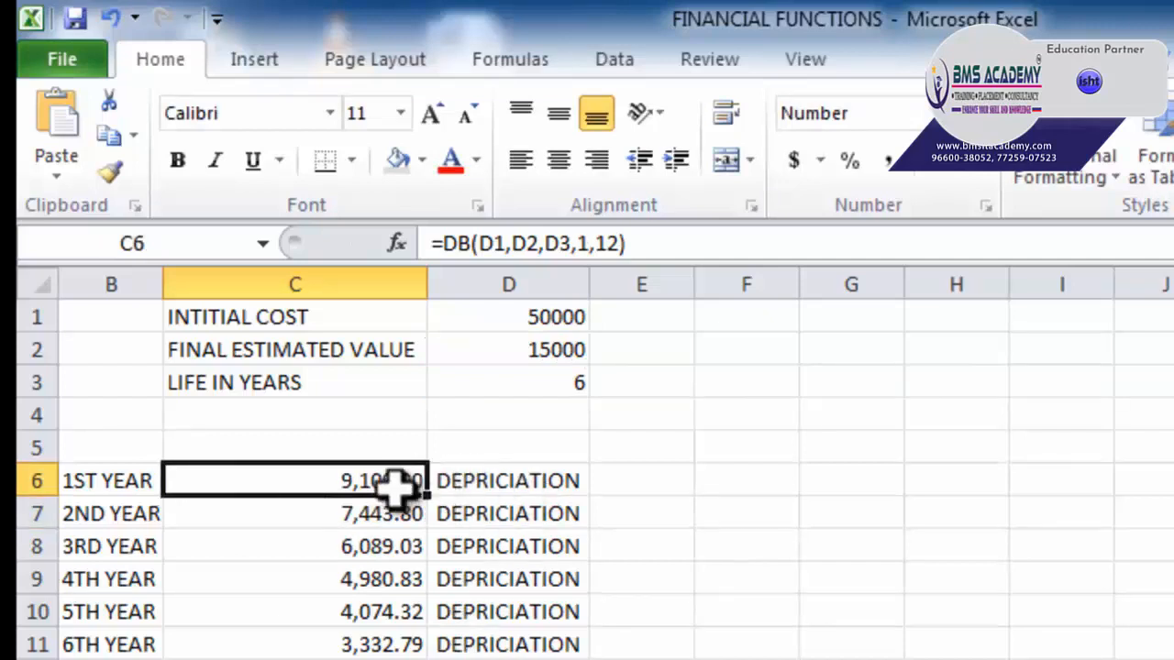
click(381, 511)
double_click(381, 511)
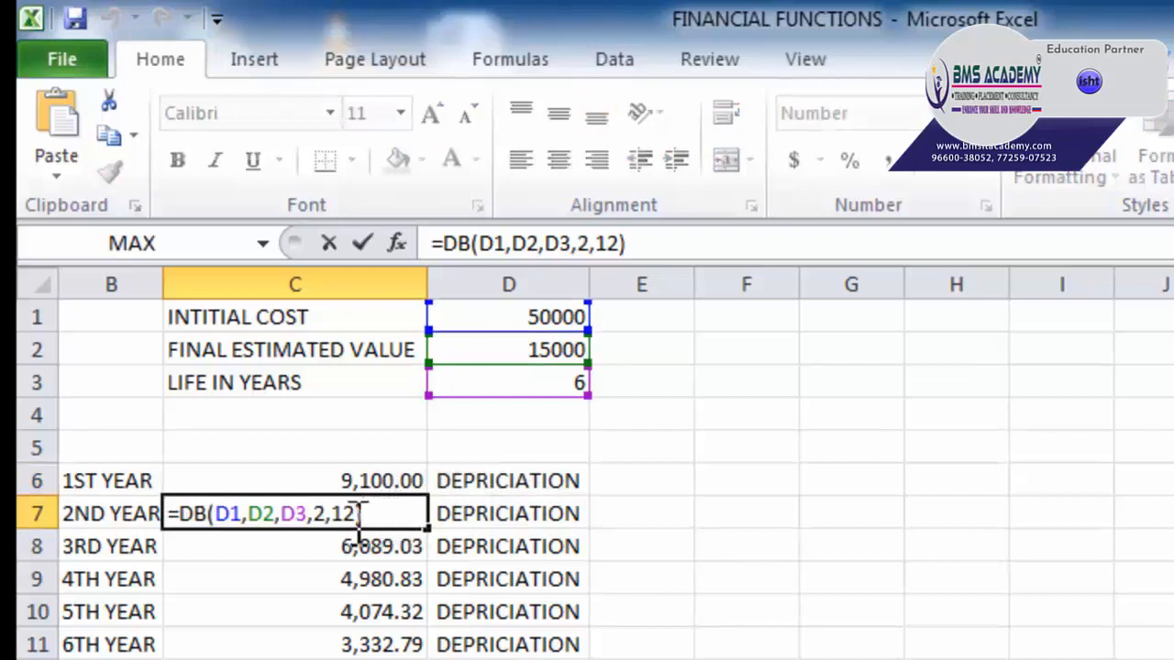
click(206, 521)
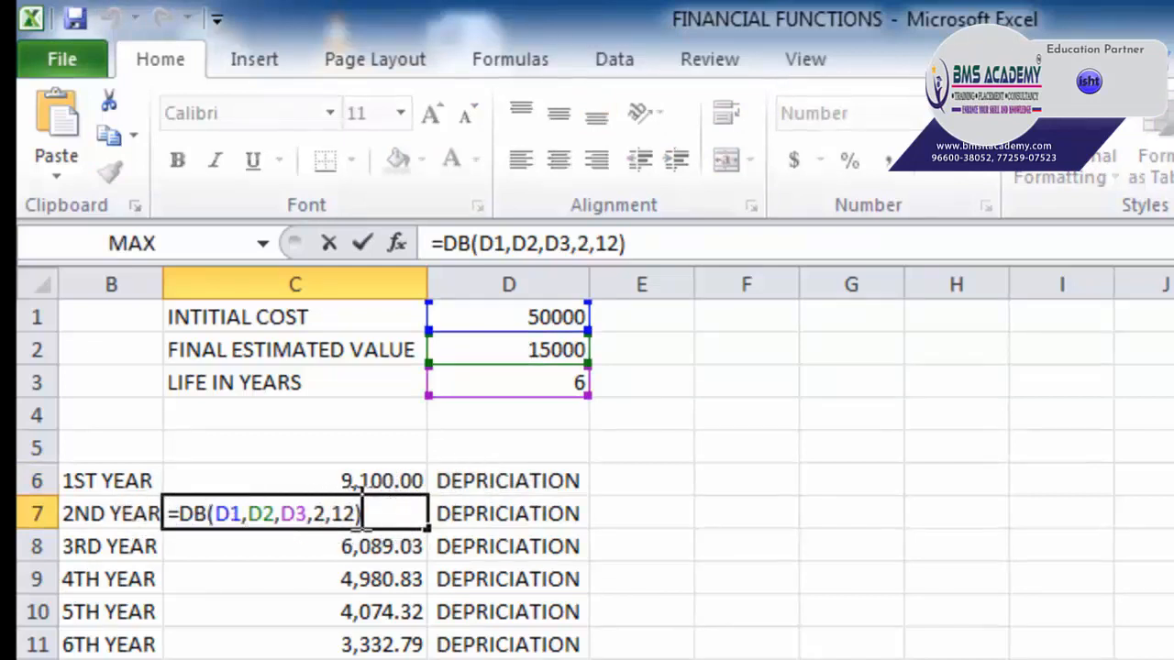
double_click(318, 514)
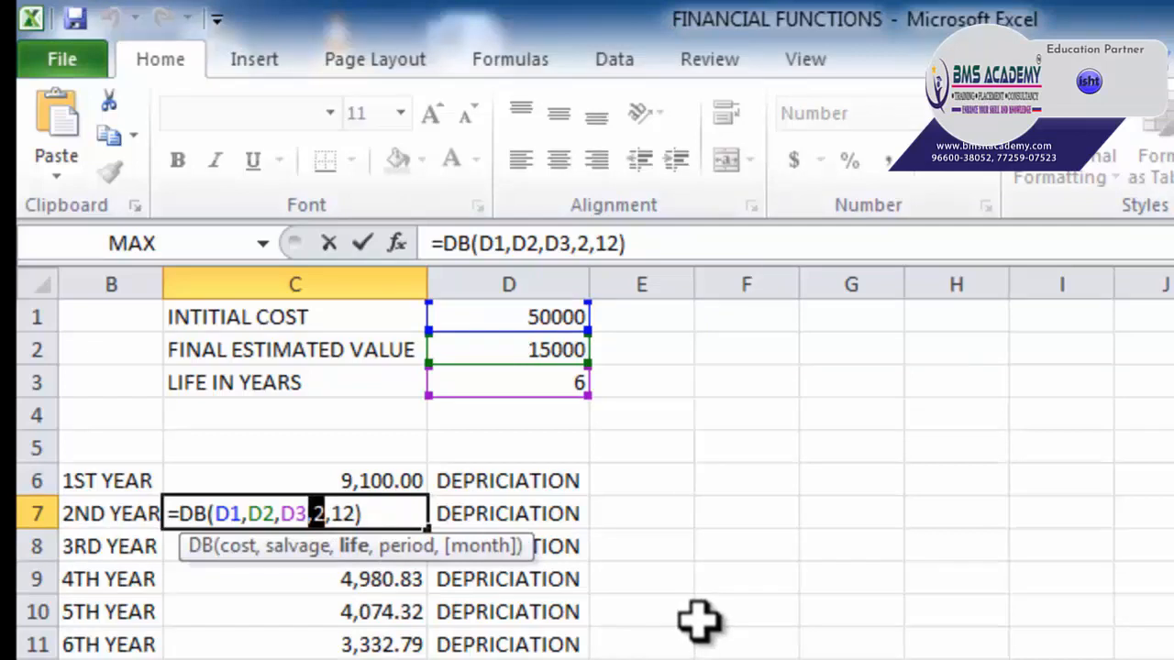
key(Return)
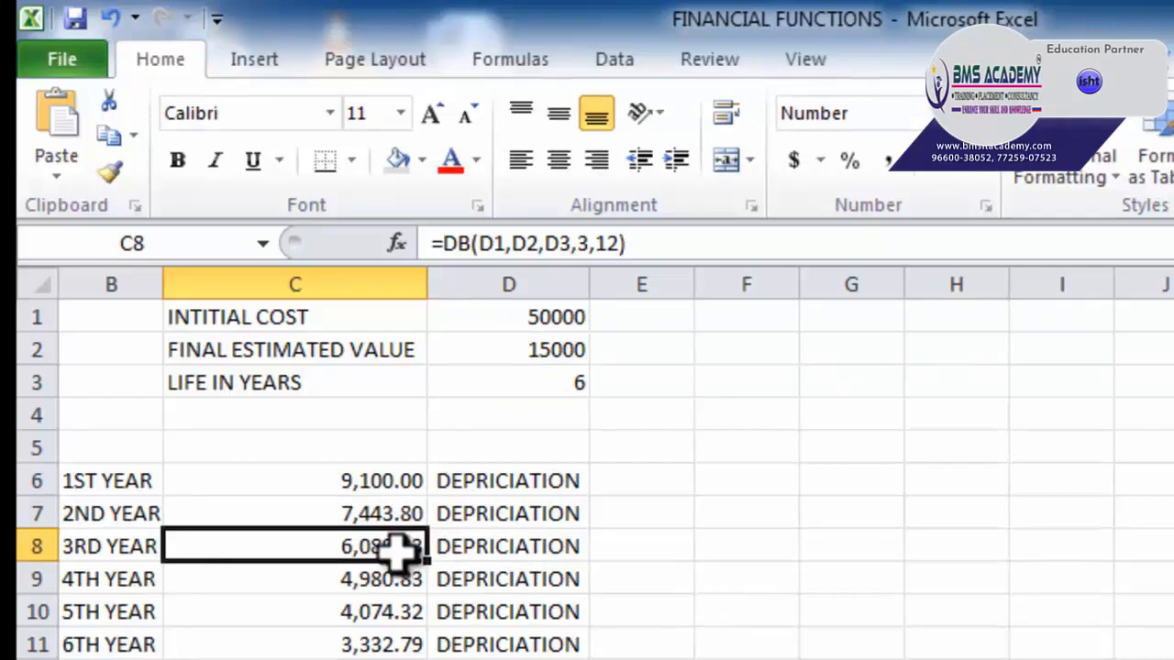
Inspect the period argument of the third-year DB formula in C8, leaving the formula as it is
double_click(328, 551)
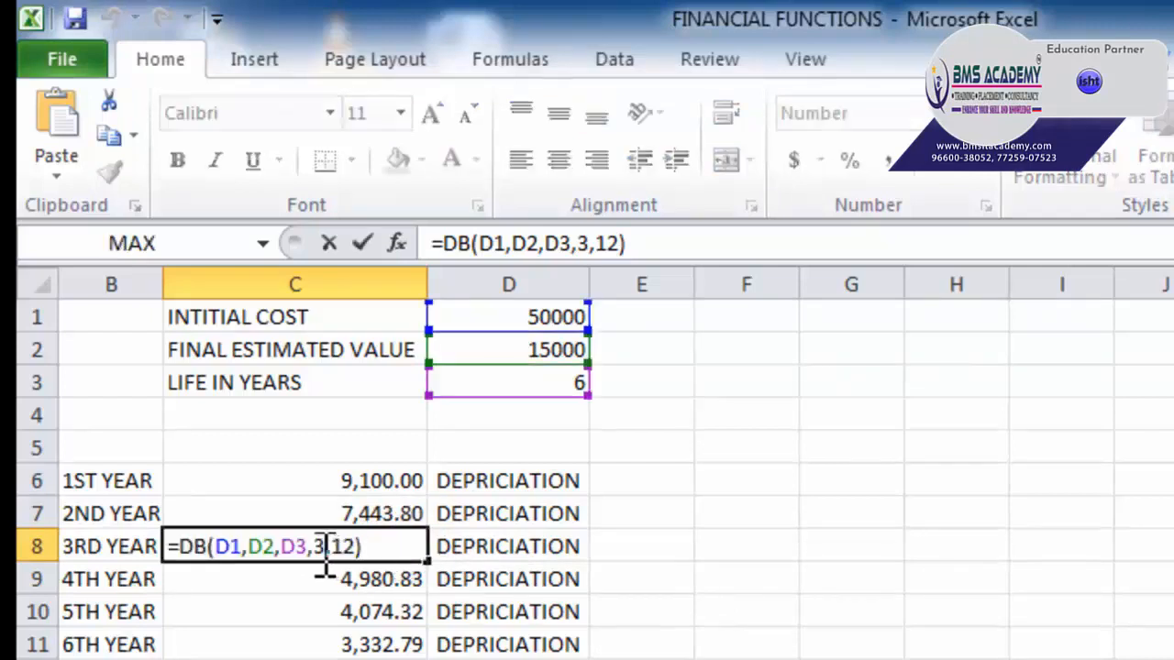
double_click(317, 547)
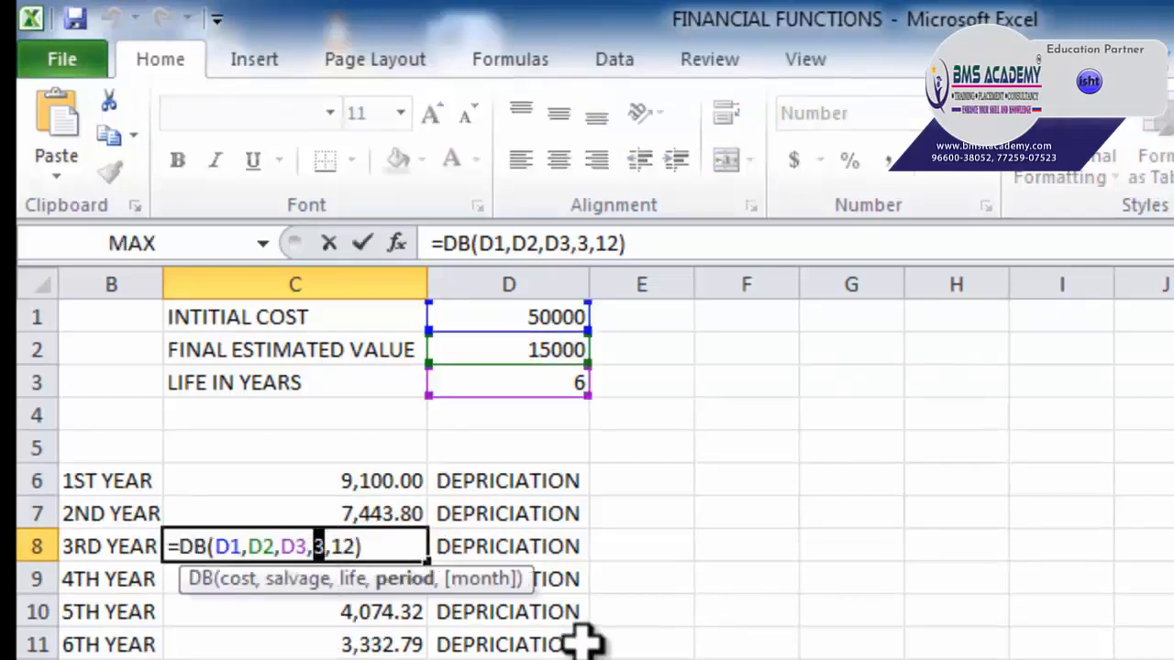
key(Return)
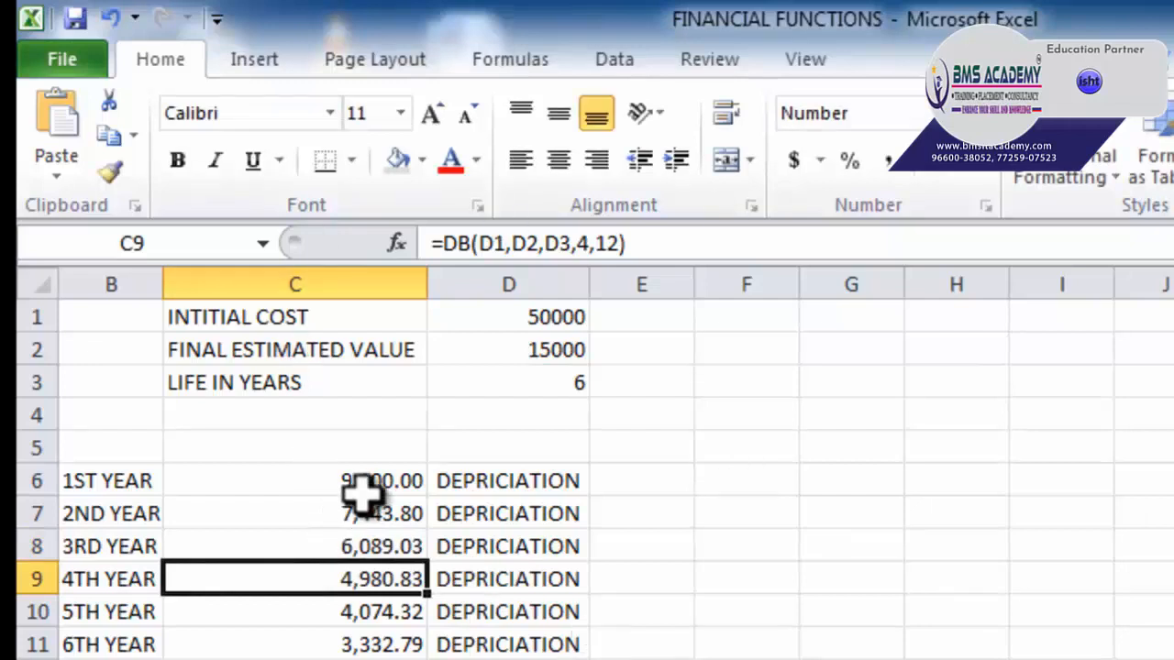
Inspect the sixth-year DB formula in C11 and select the yearly depreciation results in C6:C11 for review
click(366, 645)
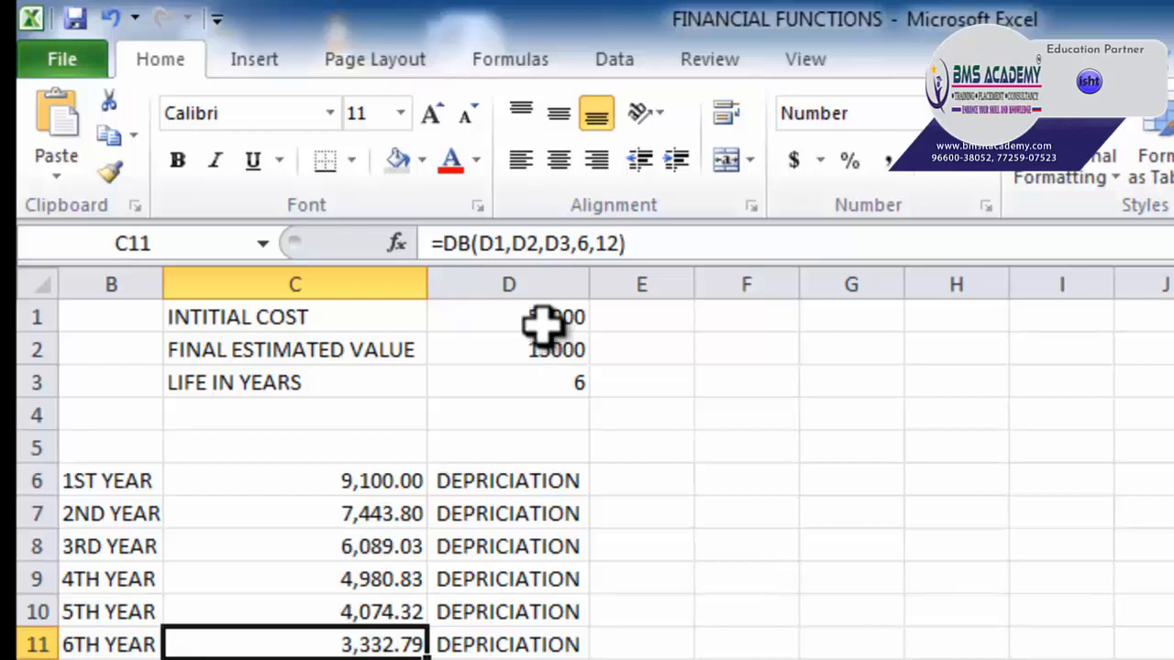
click(642, 658)
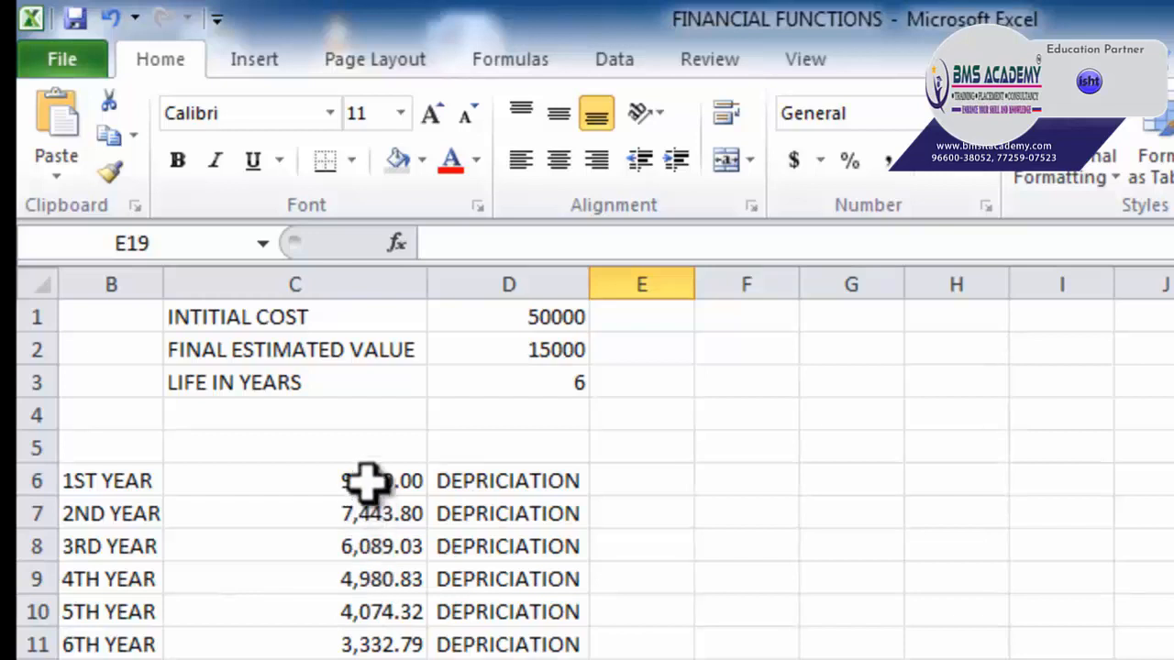
drag(366, 483, 379, 647)
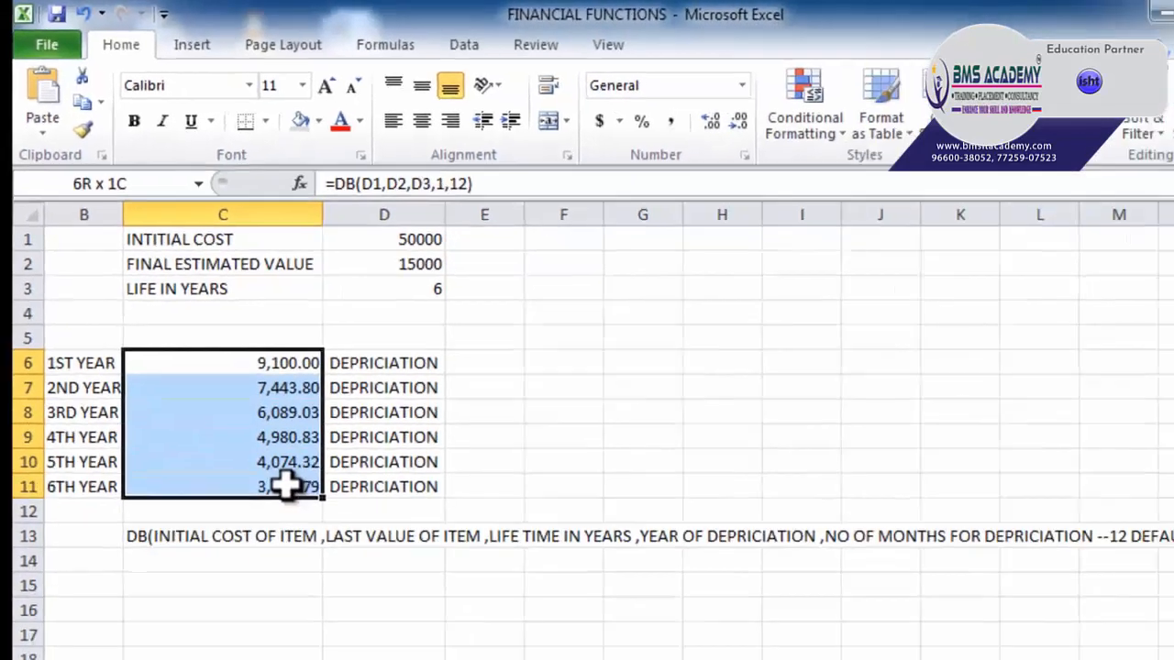
drag(287, 486, 286, 486)
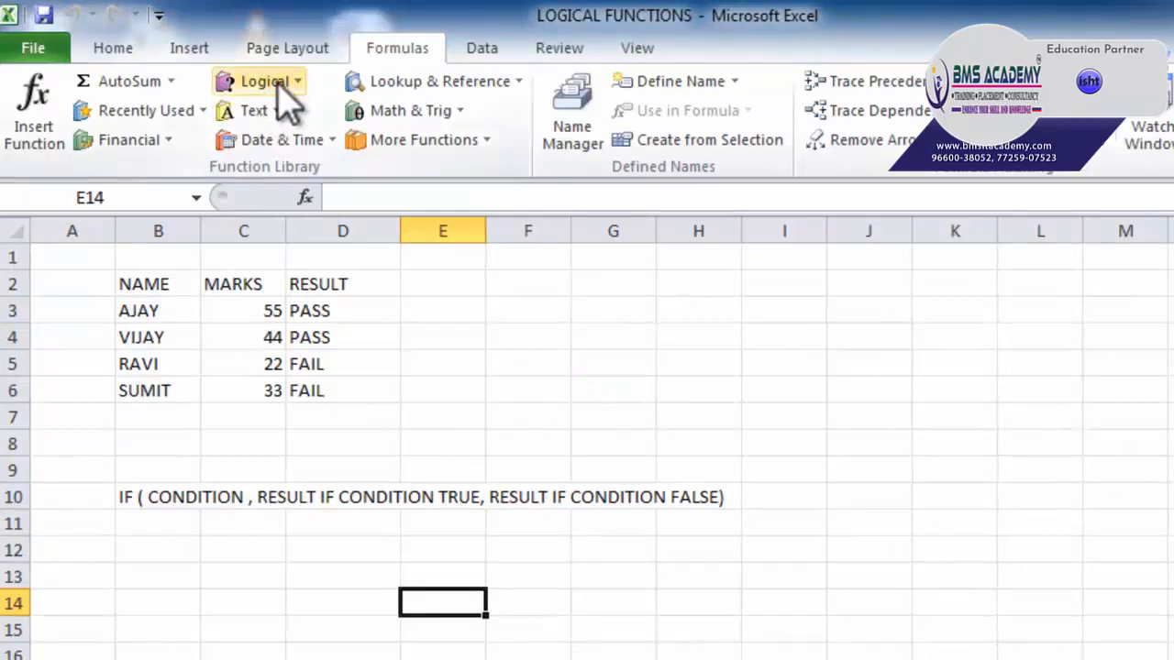
Look through the AND and OR example sheets of the LOGICAL FUNCTIONS workbook and return to the IF sheet
click(272, 633)
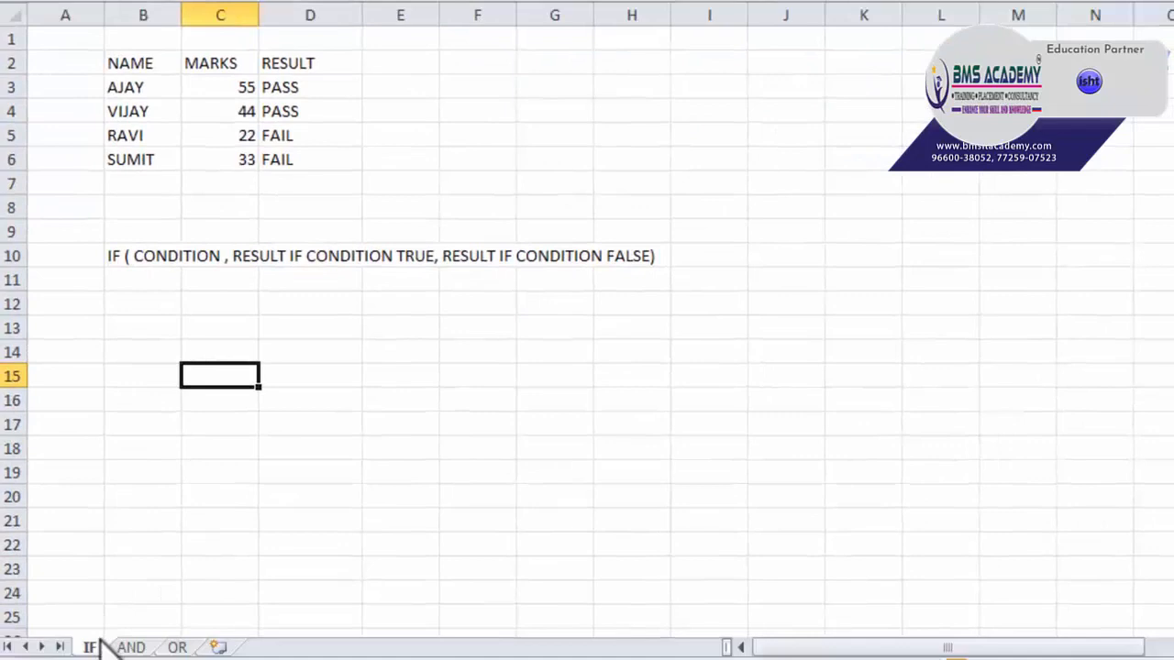
click(130, 648)
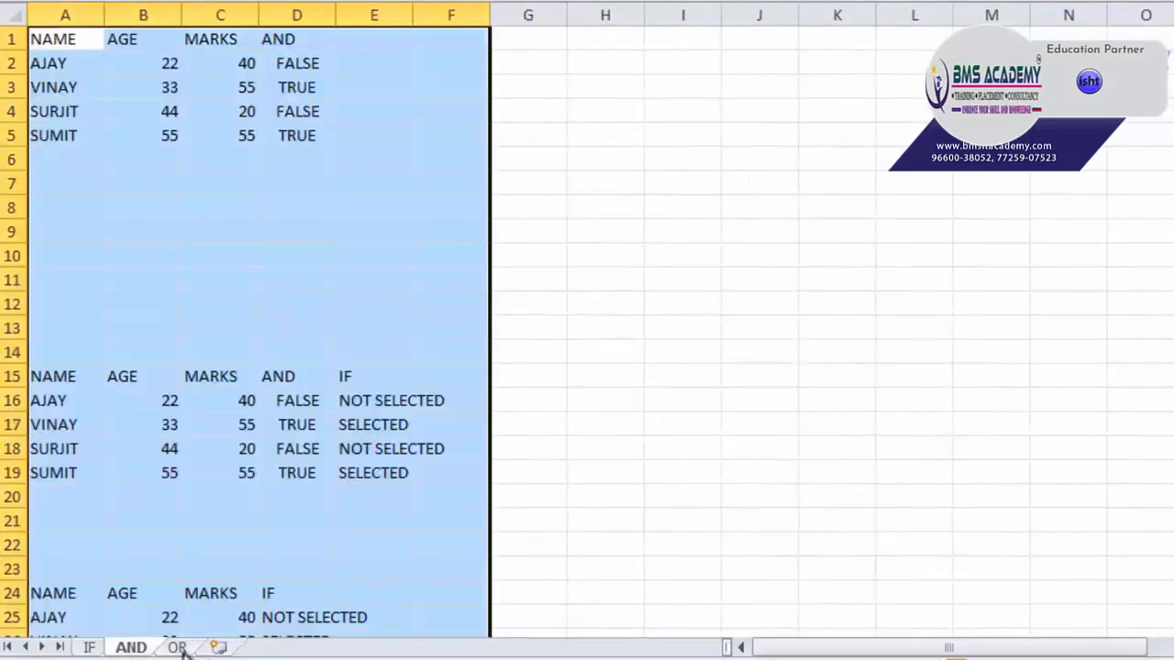
click(177, 648)
click(90, 648)
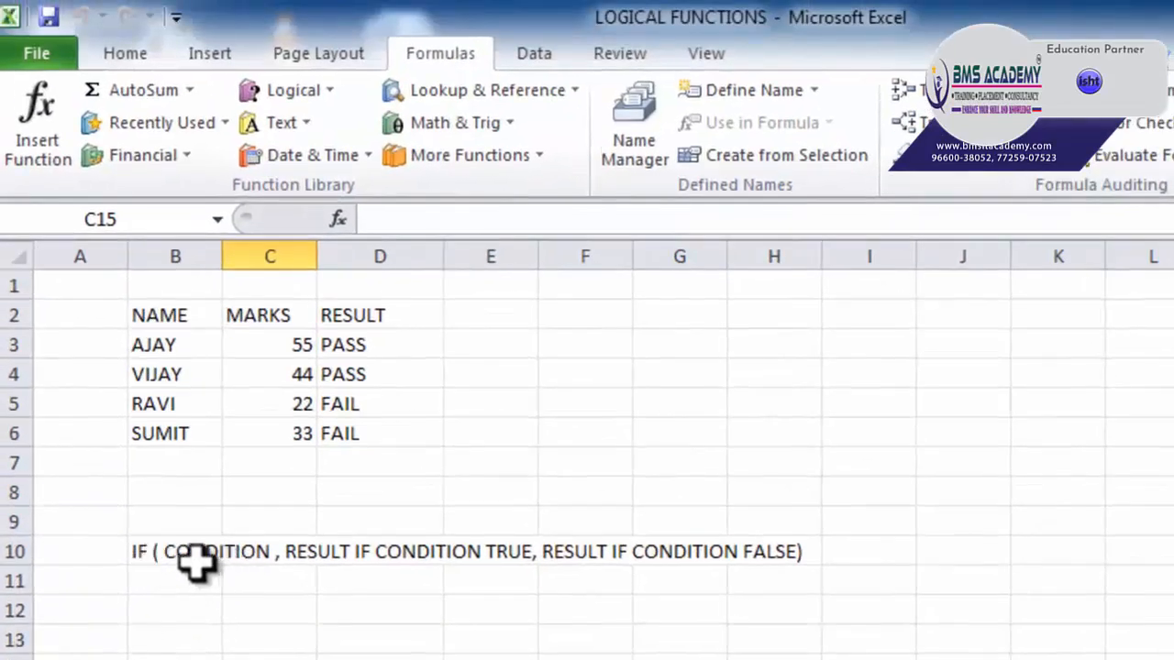
Inspect the IF syntax note in B10, marking its CONDITION argument and leaving the text as it is
click(196, 556)
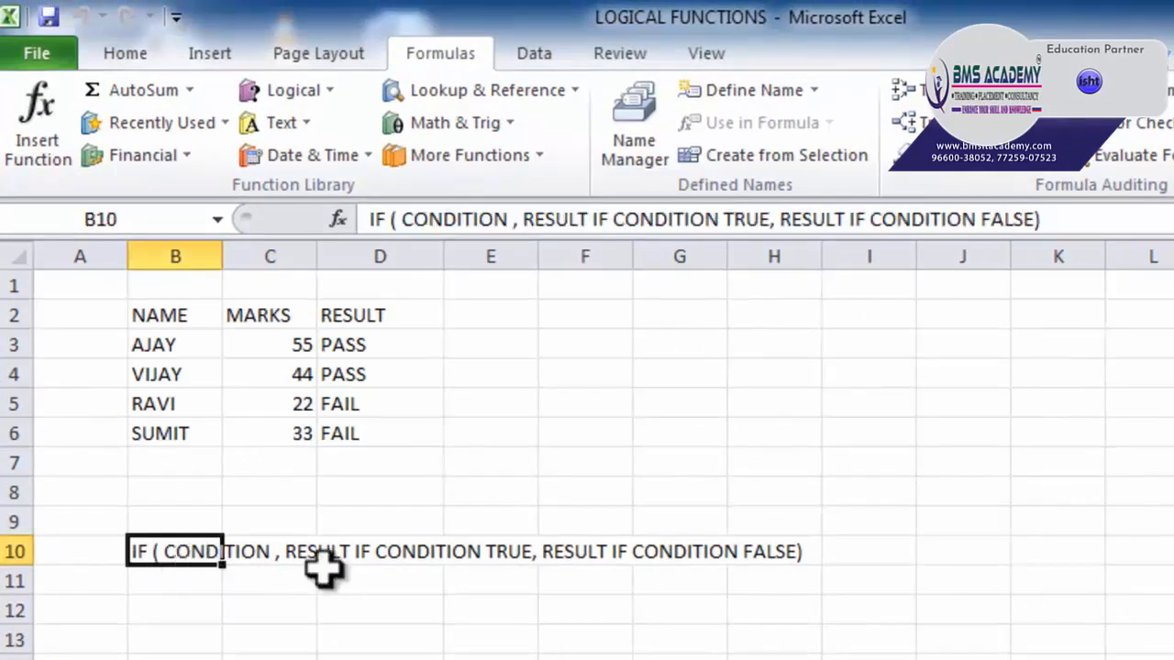
click(380, 573)
click(587, 556)
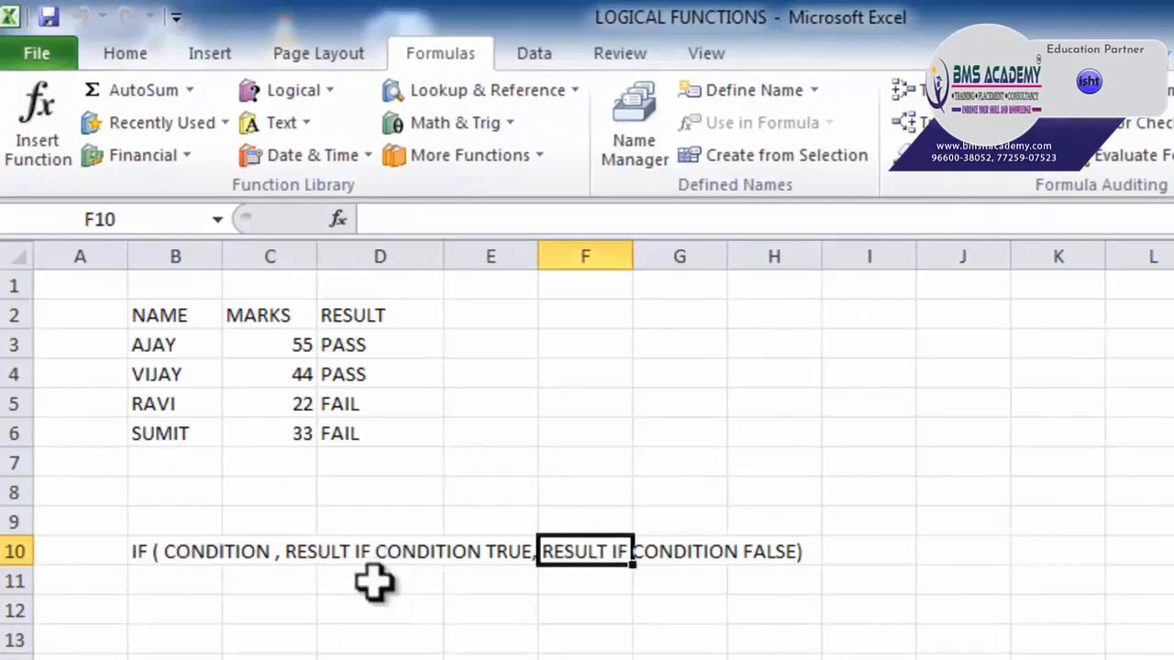
click(188, 558)
double_click(169, 554)
drag(170, 554, 259, 551)
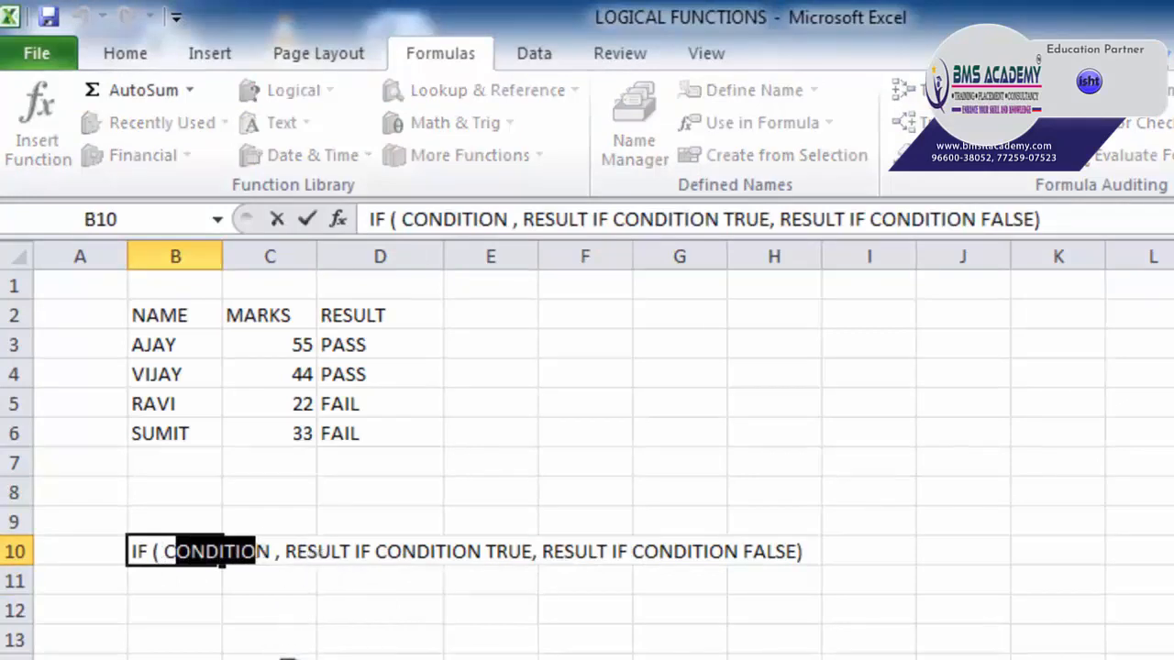
key(Return)
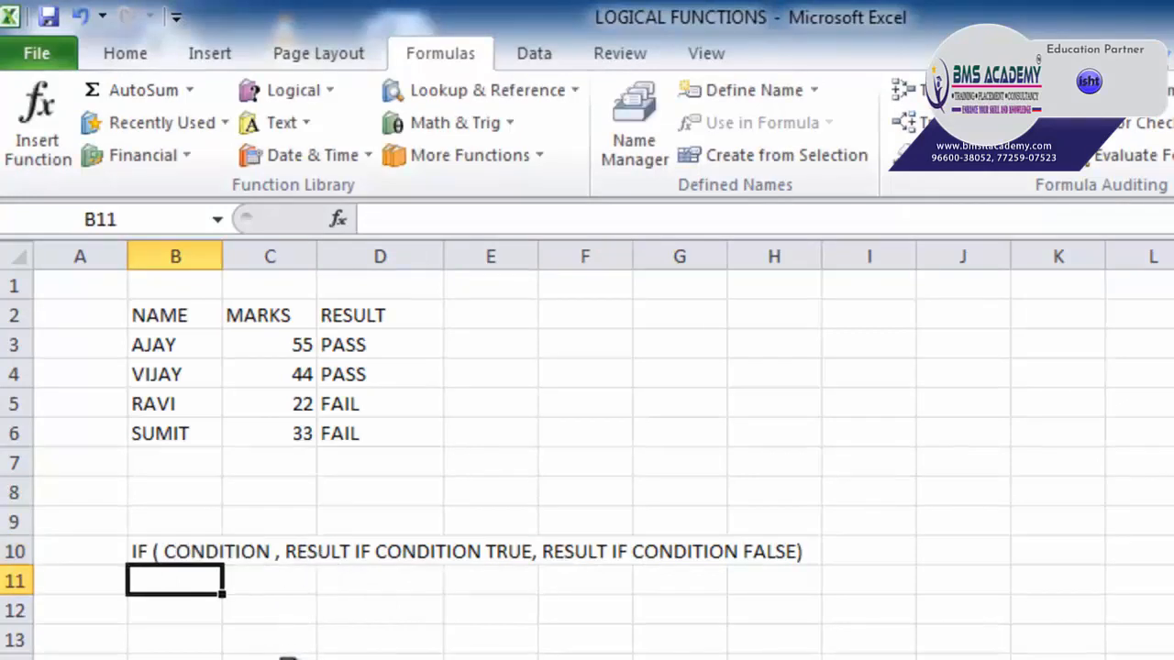
Examine the result-if-true and result-if-false arguments of the IF syntax note along row 10
click(330, 550)
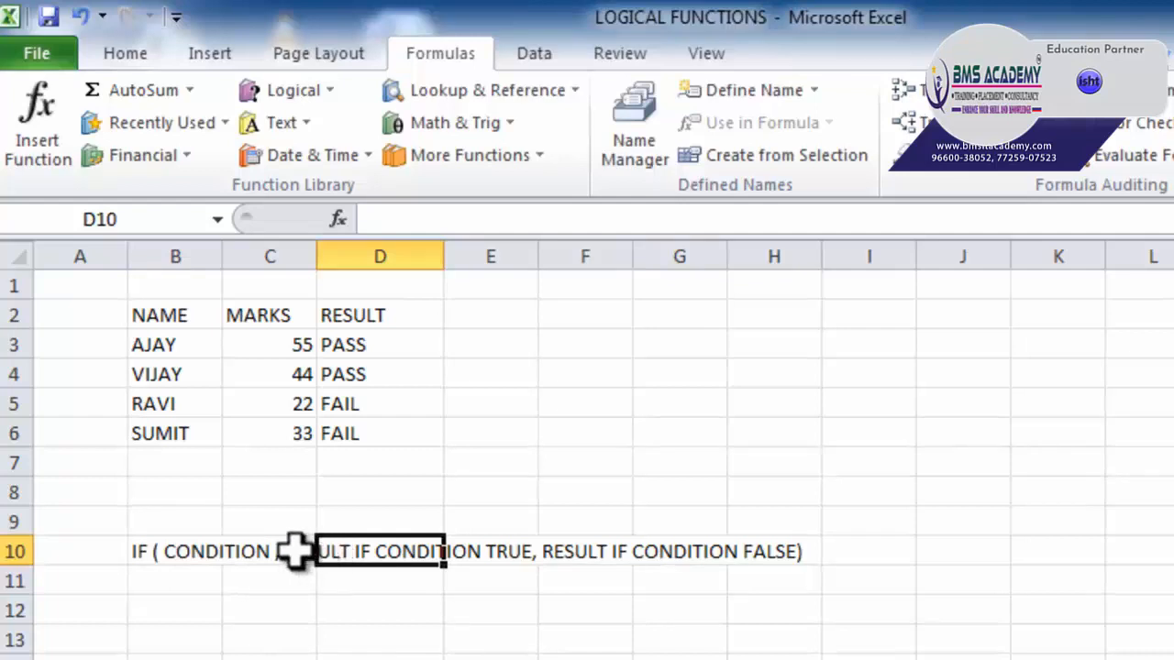
click(284, 548)
click(394, 602)
click(381, 555)
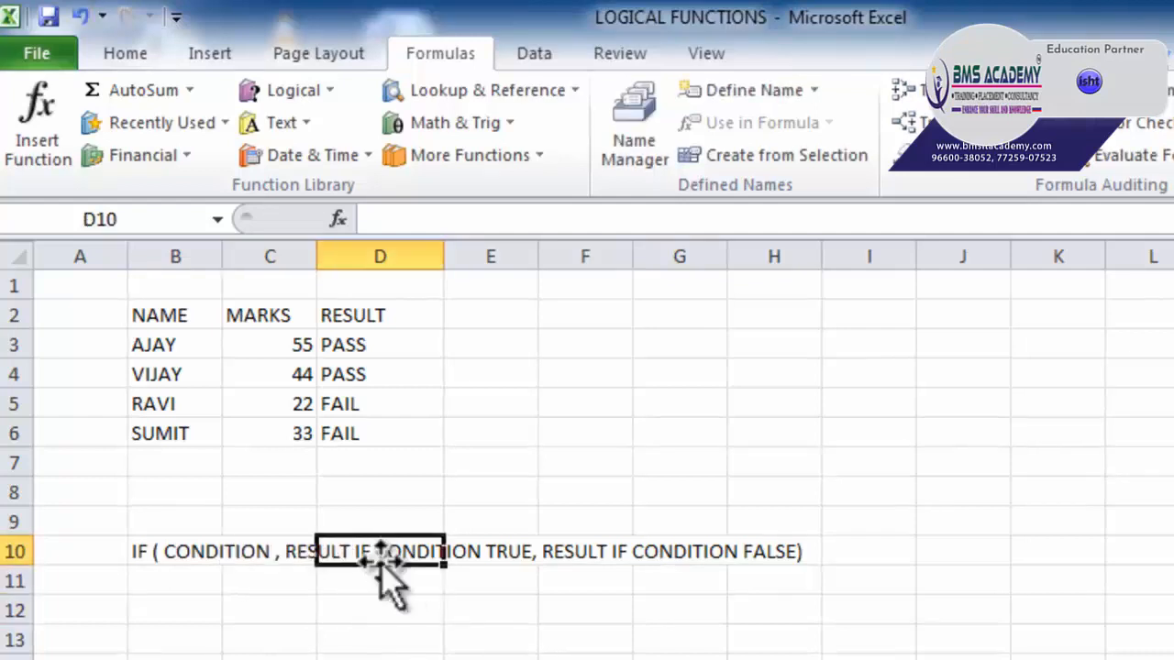
click(230, 557)
click(352, 551)
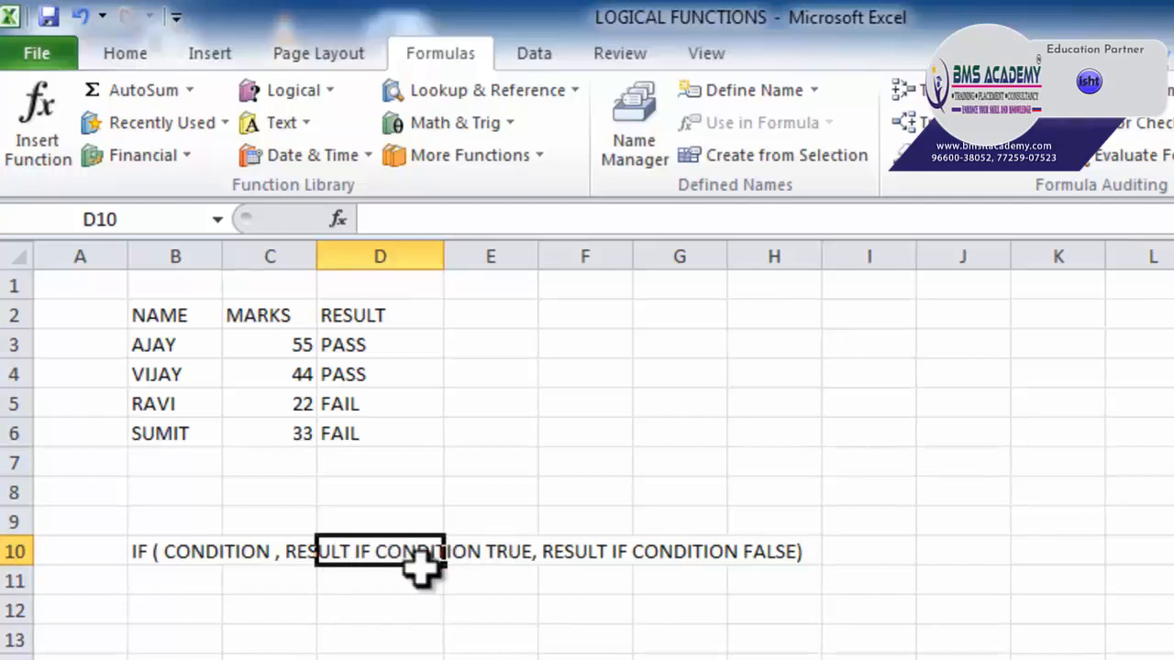
click(208, 558)
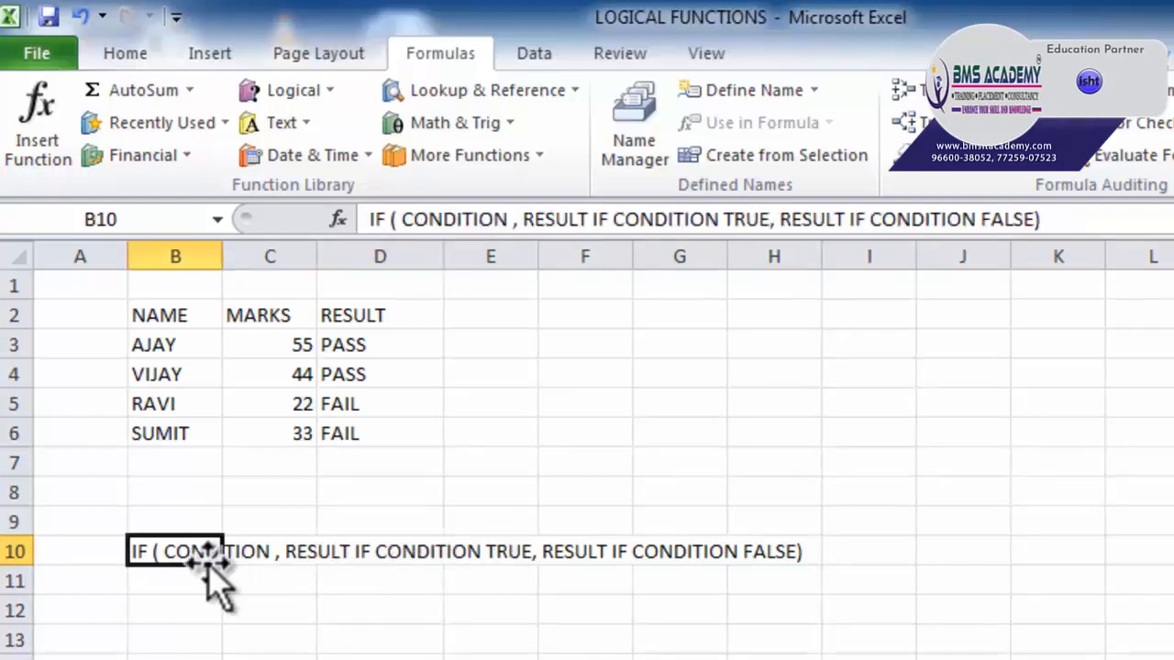
click(642, 551)
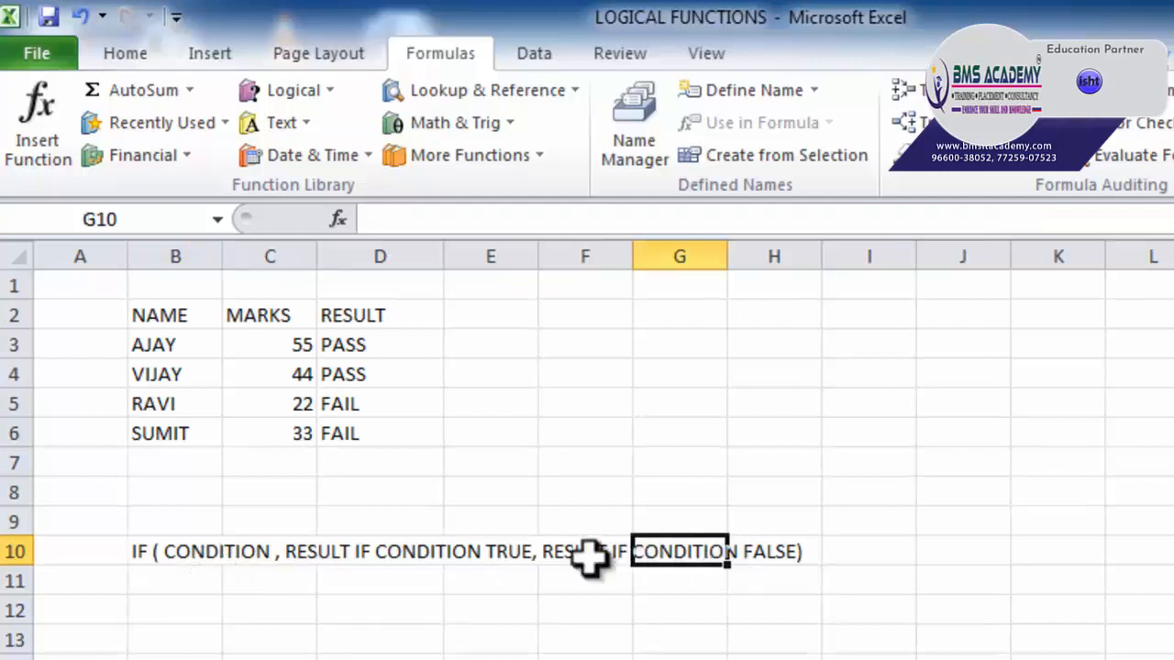
drag(588, 558, 749, 556)
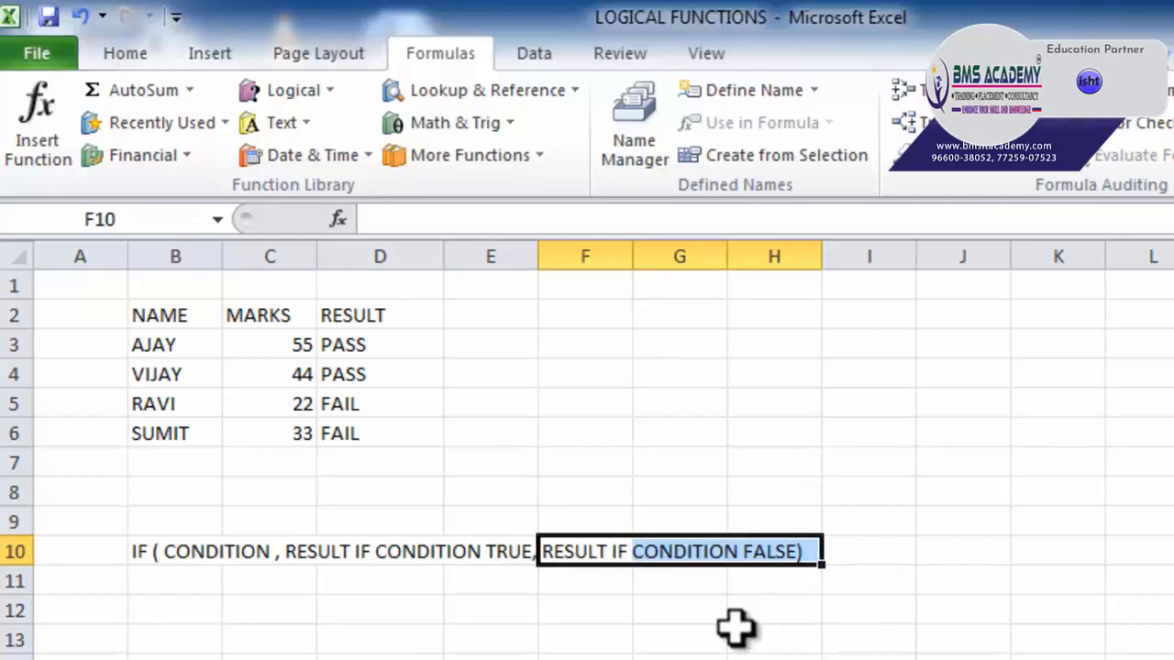
key(Tab)
click(505, 659)
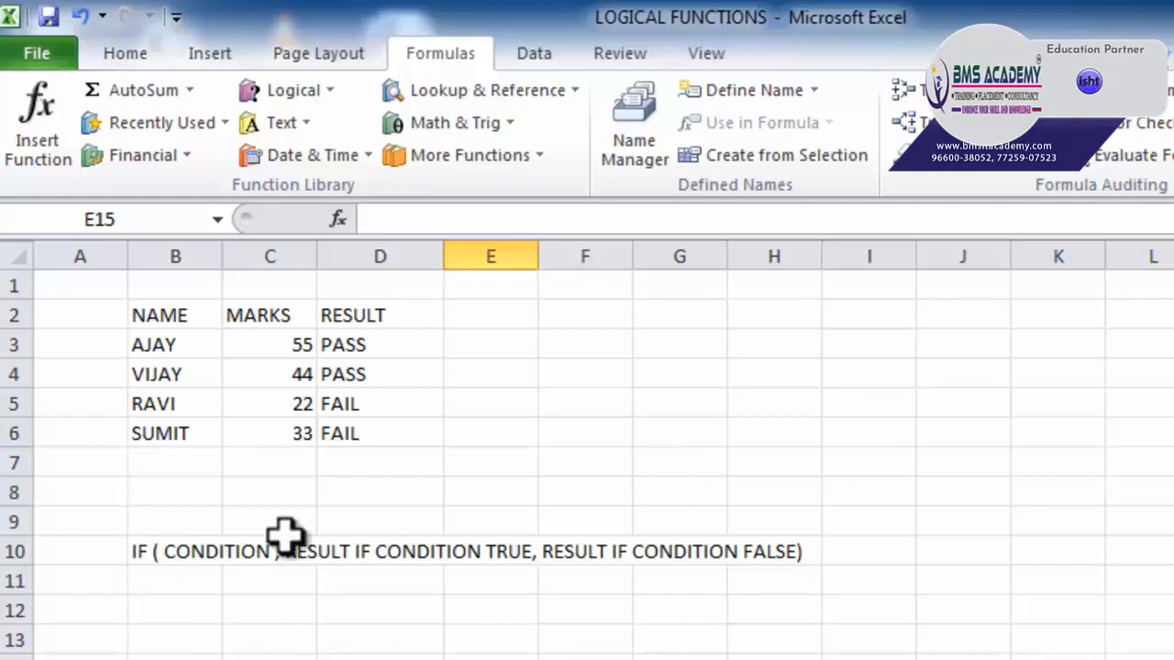
Review the NAME and MARKS columns of the example table, selecting the names in B3:B6 and the marks in C3:C6
click(178, 321)
click(265, 314)
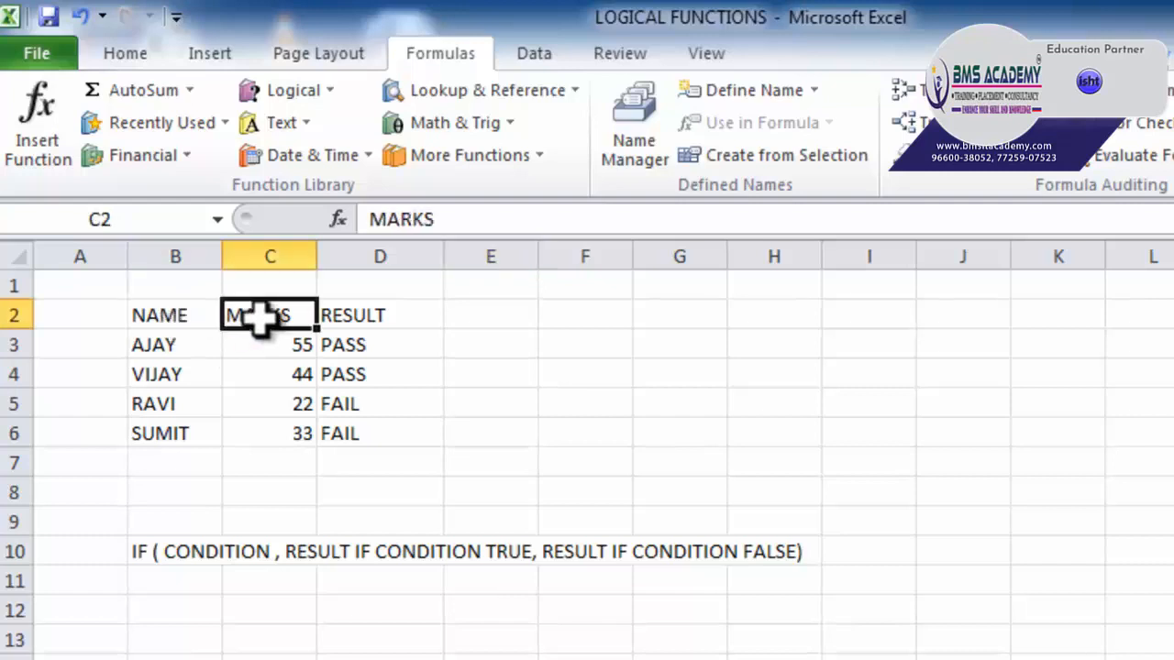
click(172, 351)
drag(156, 342, 172, 429)
drag(266, 349, 274, 424)
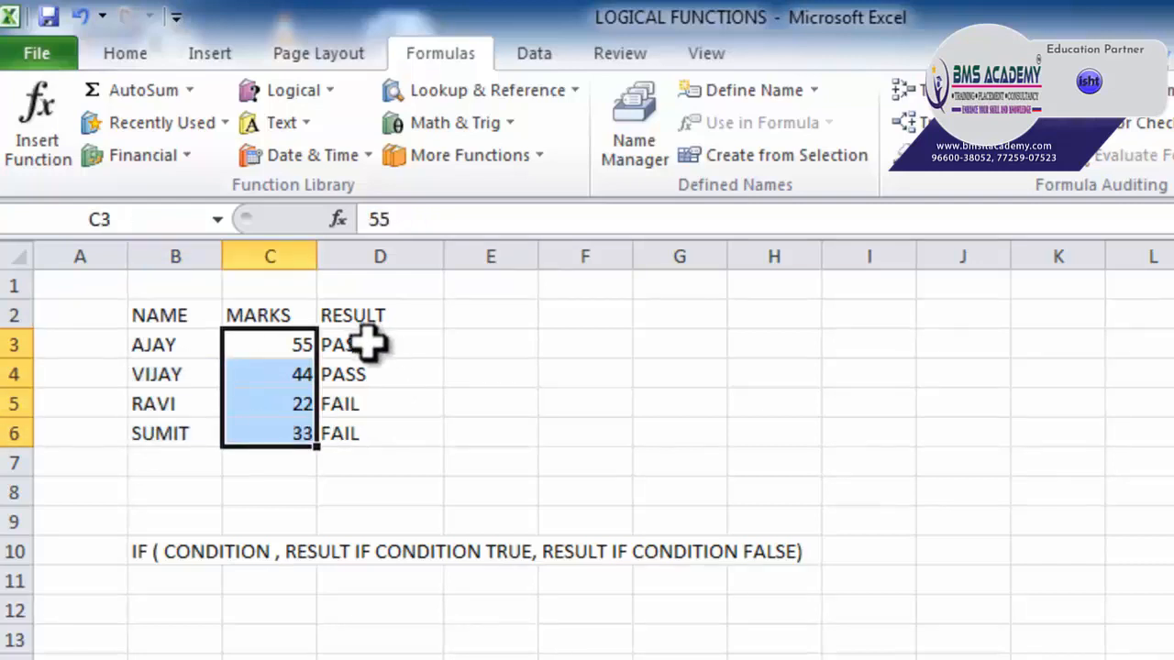
Inspect the C3>35, "PASS " and "FAIL" arguments of the IF formula in D3, leaving the formula as it is
click(367, 344)
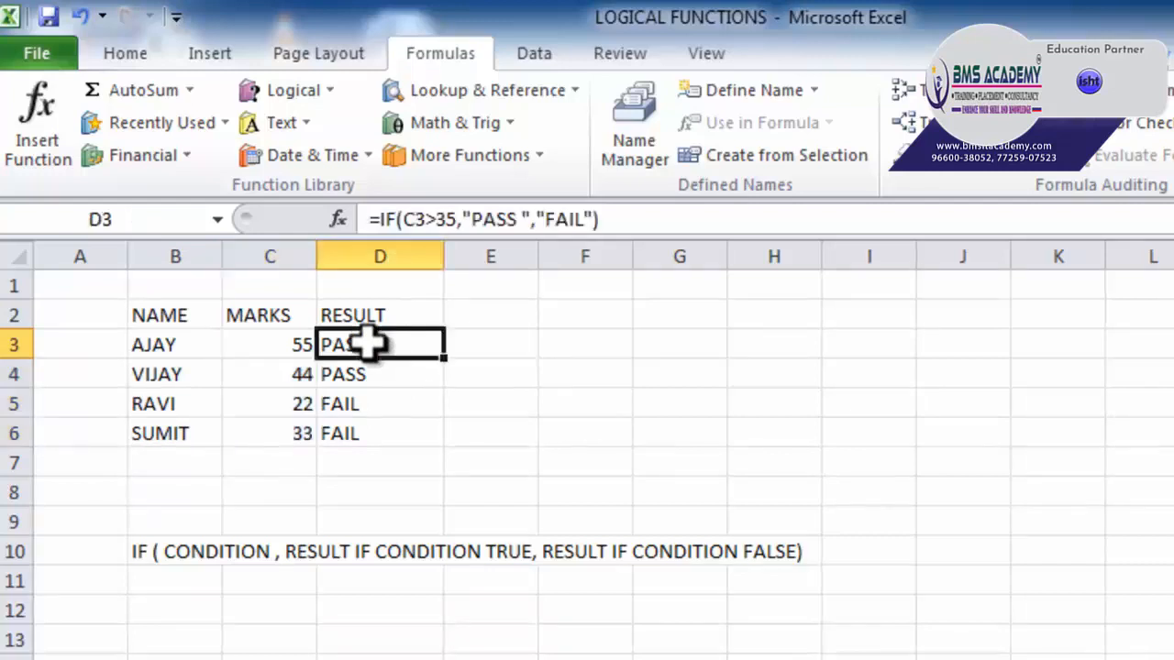
double_click(367, 344)
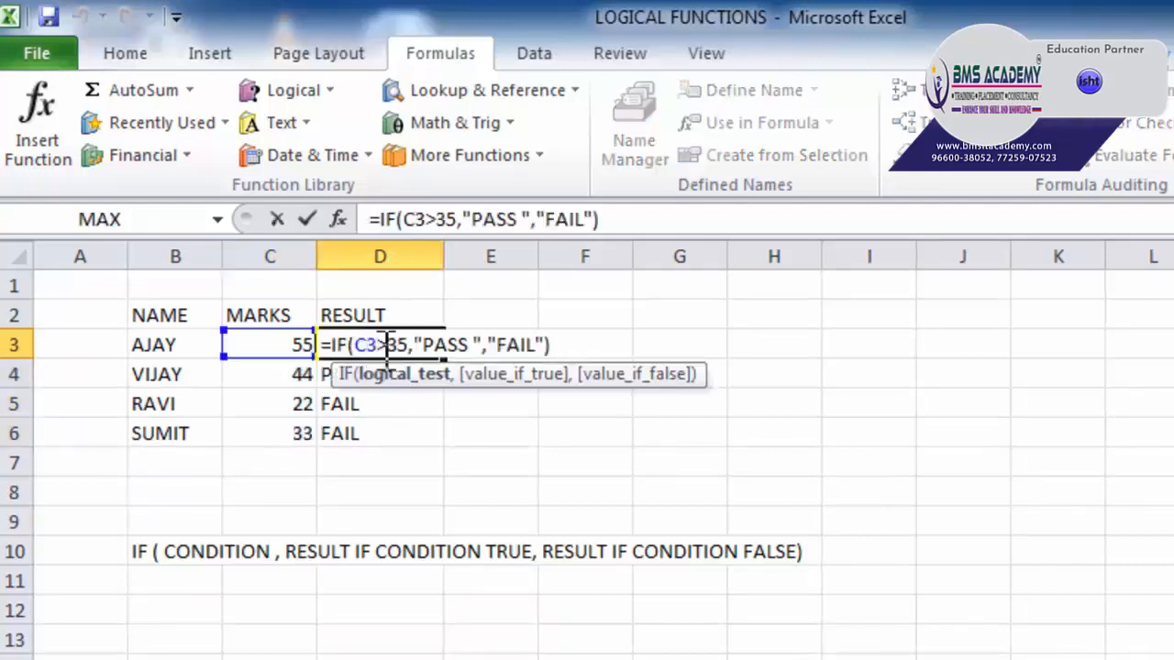
drag(357, 345, 400, 341)
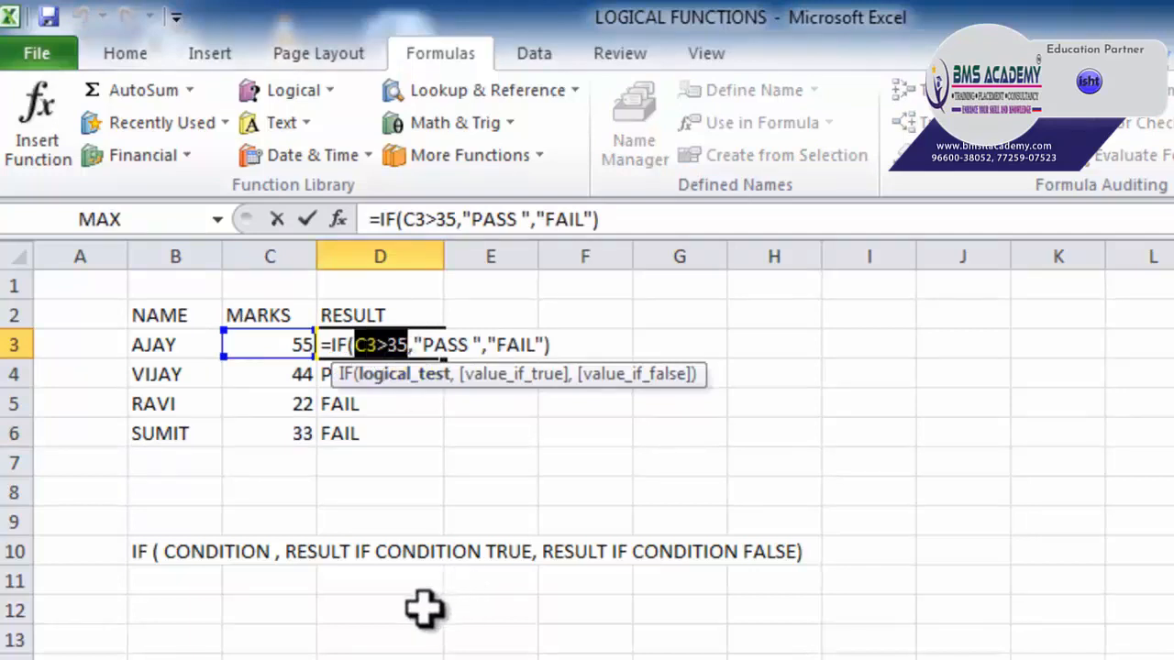
click(428, 345)
drag(427, 345, 474, 341)
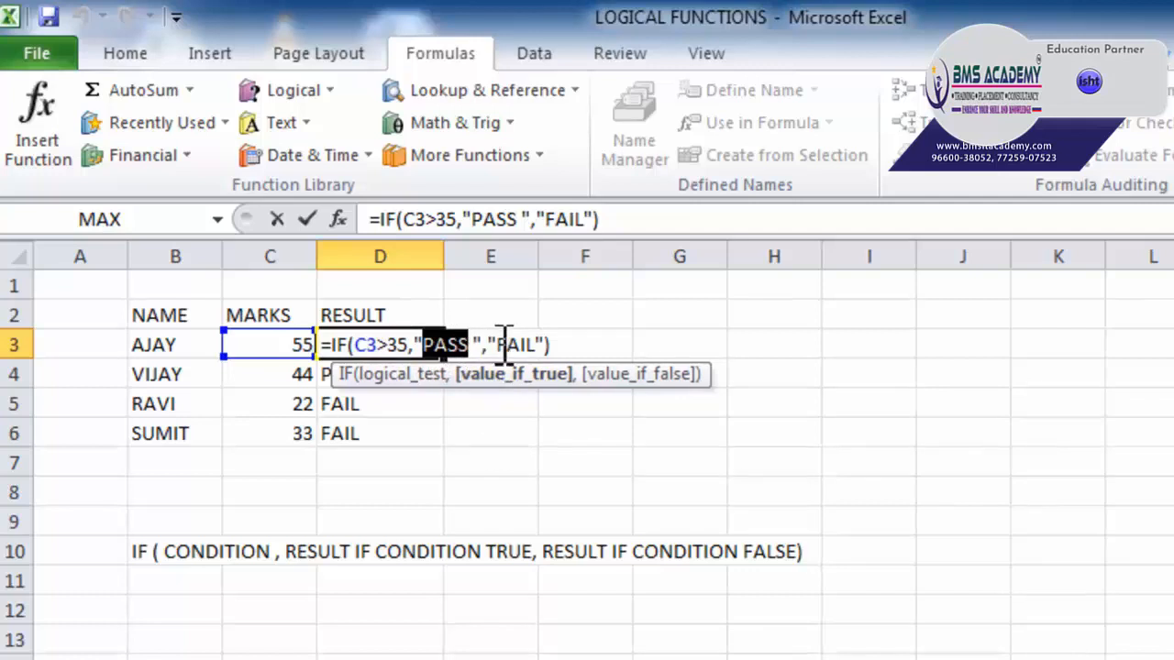
drag(489, 345, 550, 341)
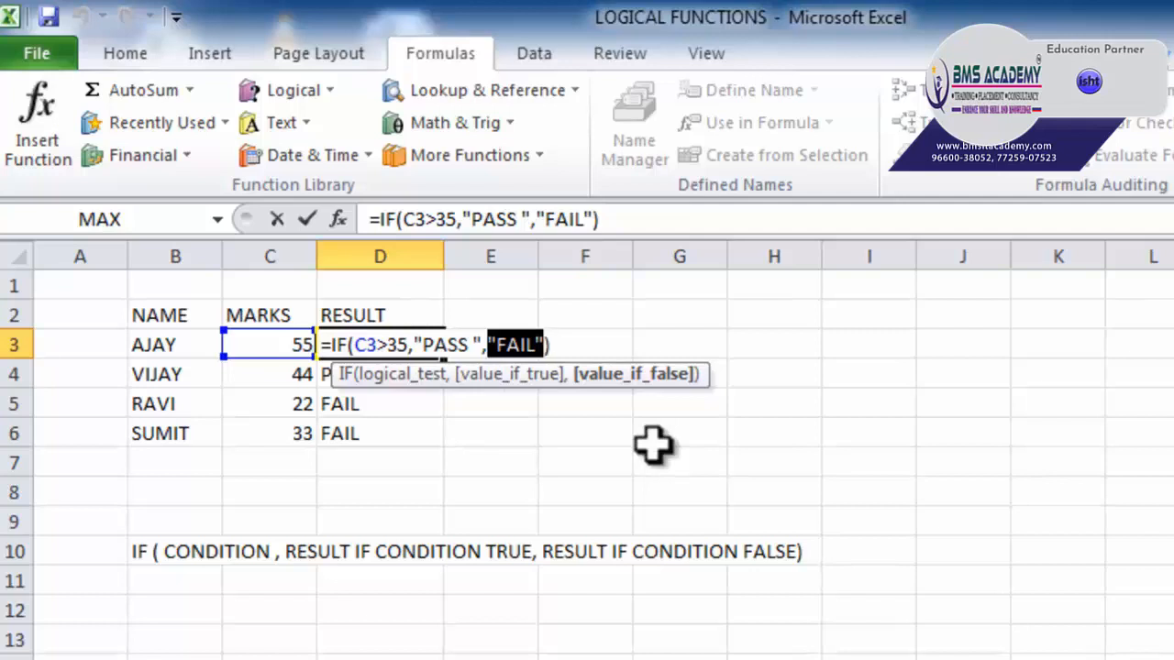
key(Return)
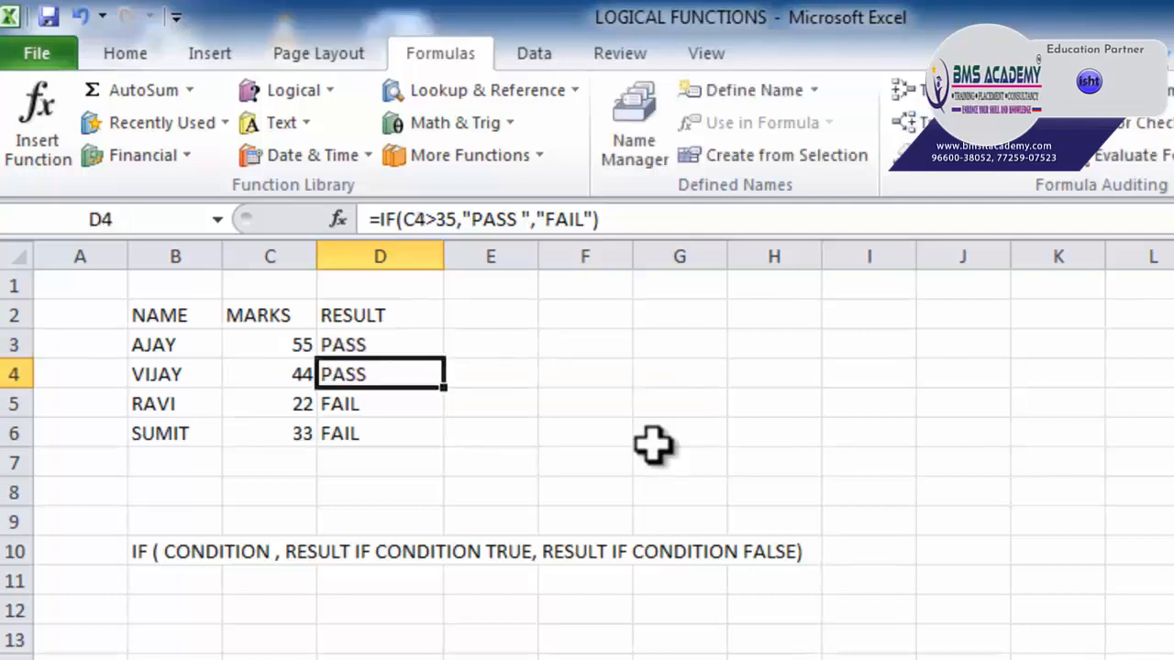
Fill the IF formula in D3 down through D6
click(395, 343)
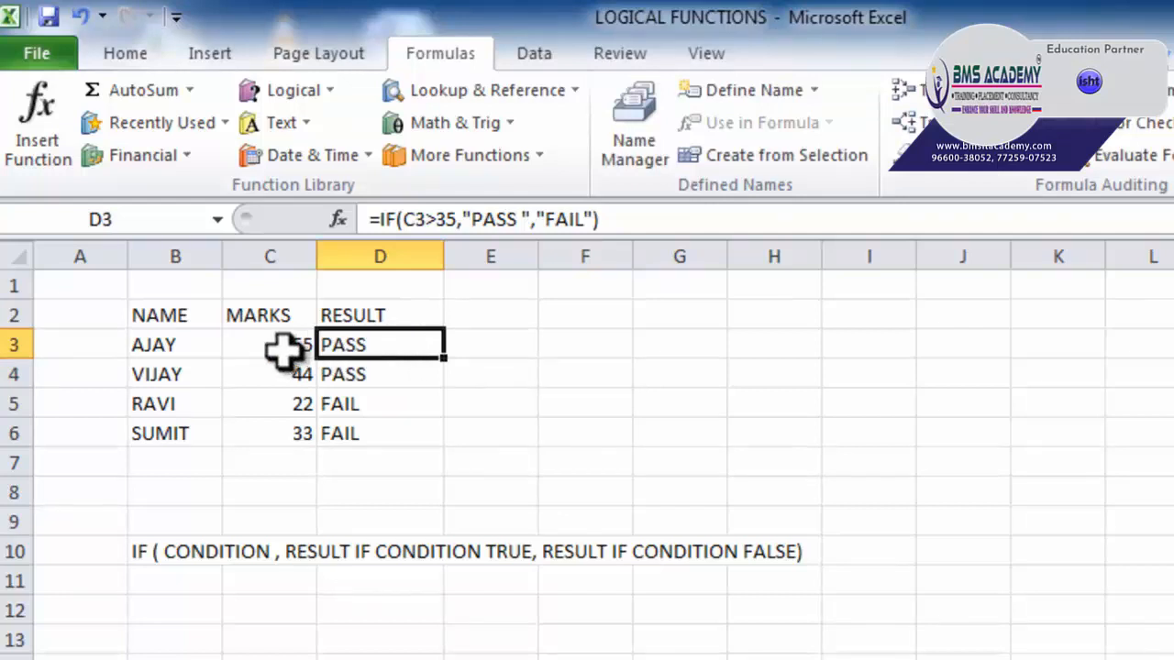
double_click(446, 362)
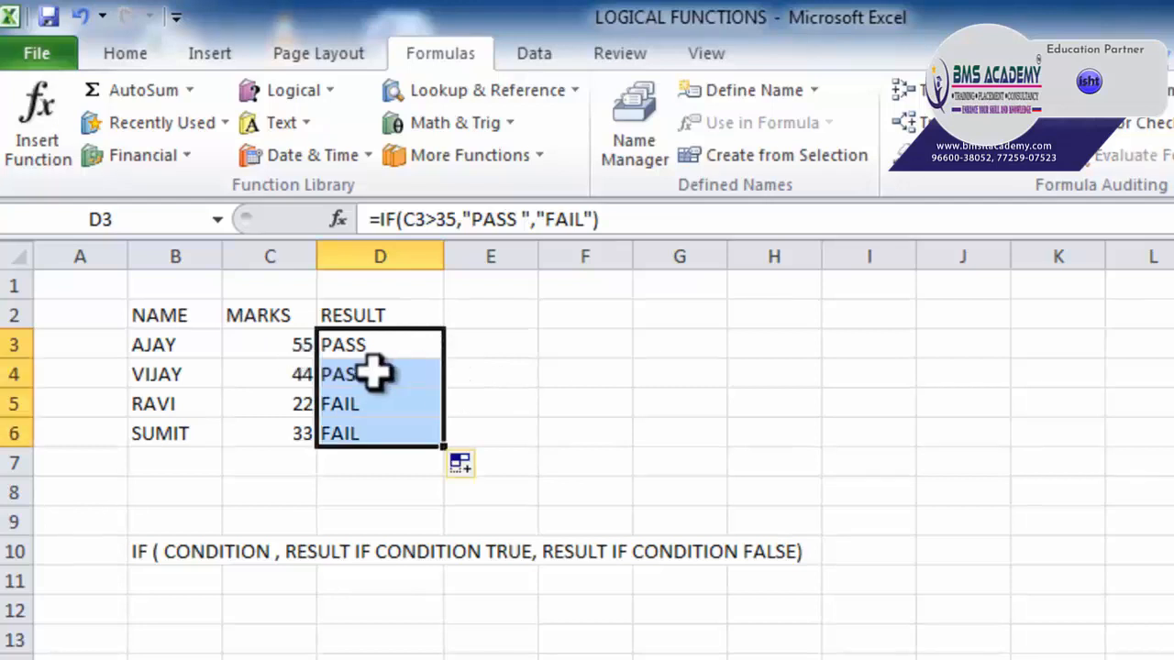
Compare the IF formulas in D4, D5 and D6, and check the mark in C5
click(375, 371)
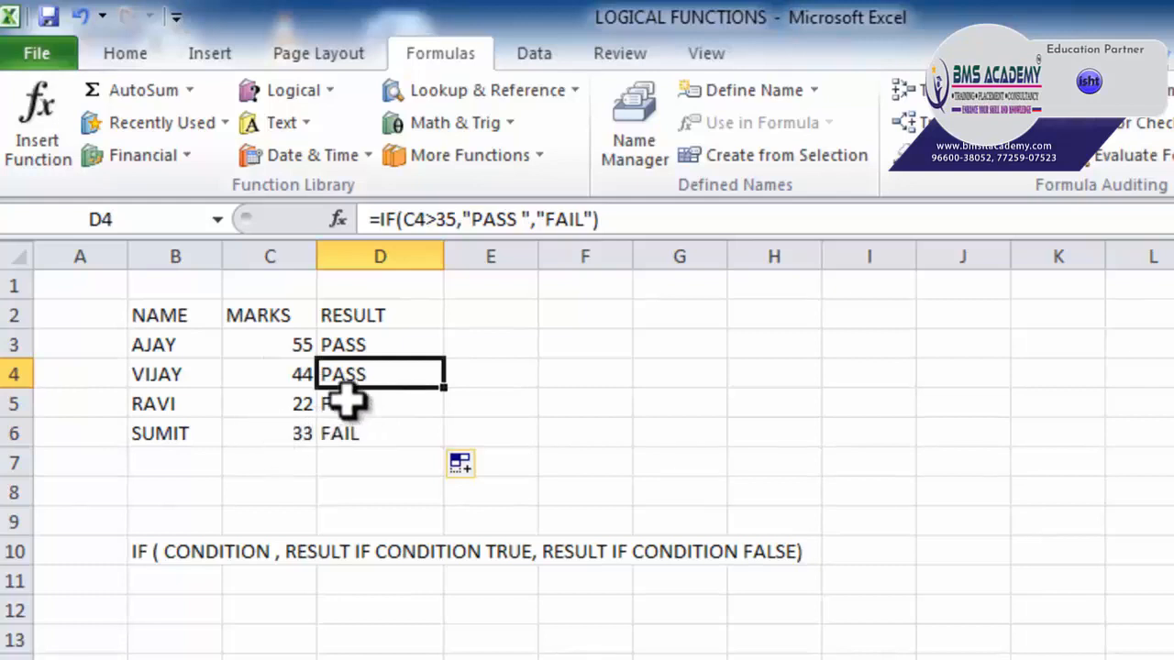
click(347, 404)
click(337, 433)
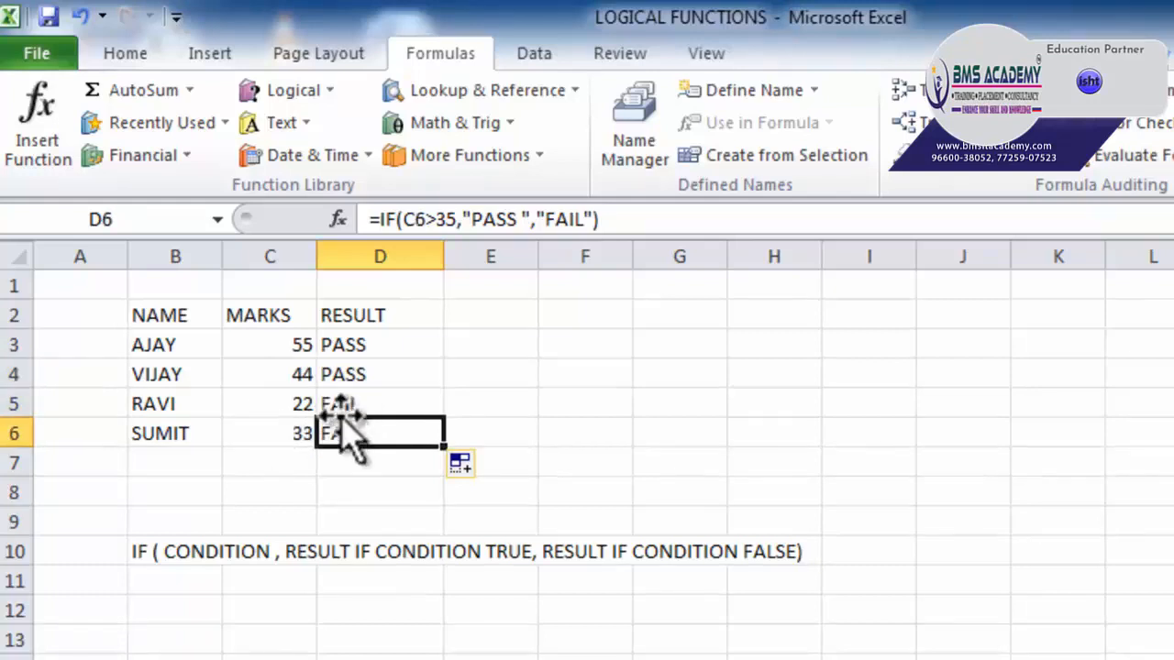
click(339, 403)
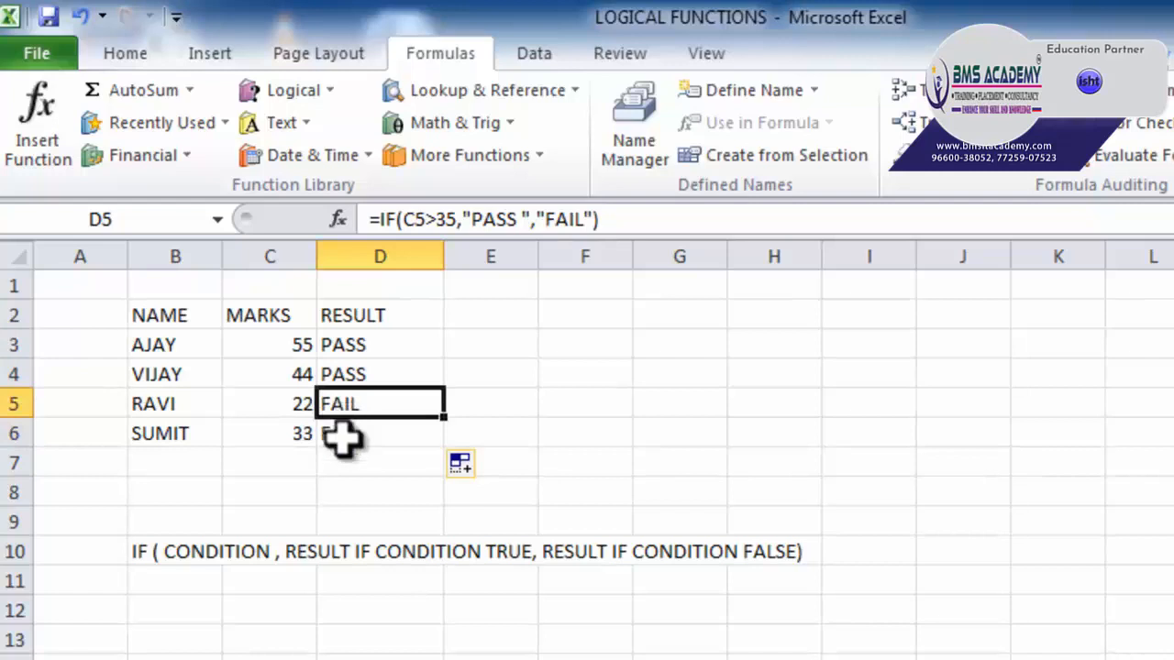
click(345, 432)
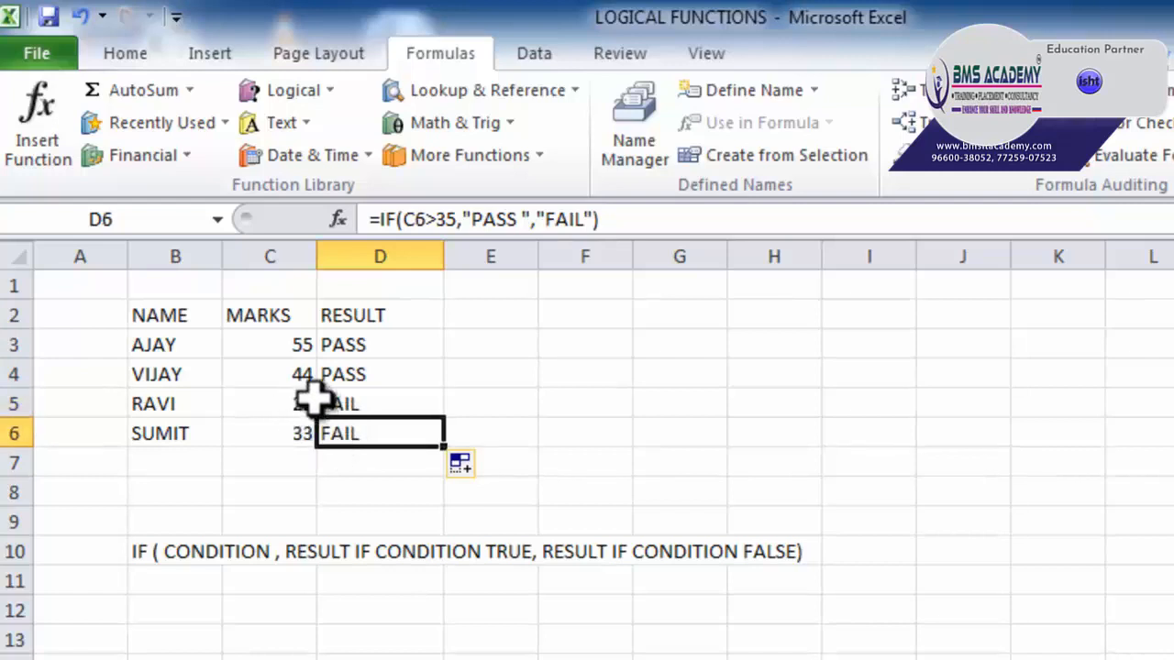
click(289, 400)
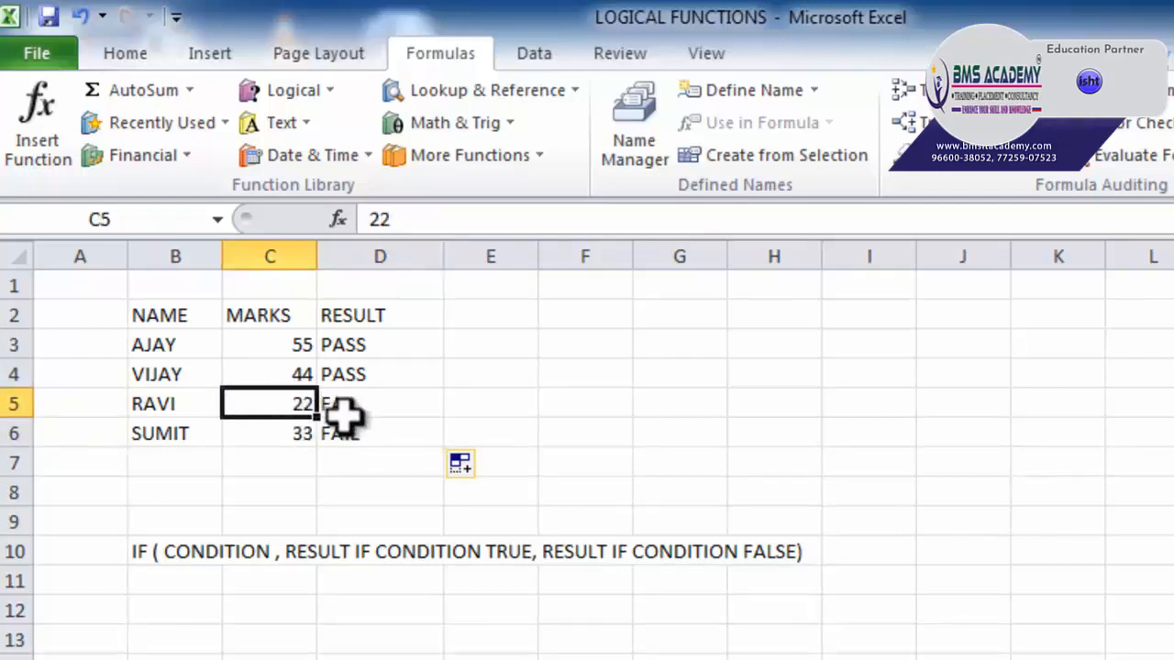